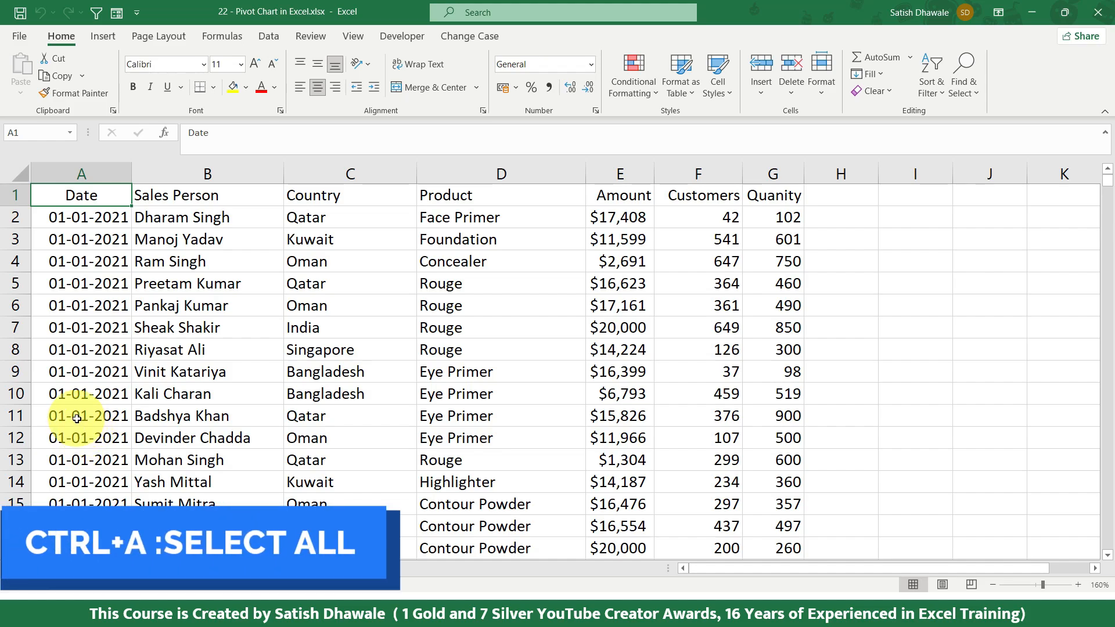
Step: Select the entire sales data table, including its header row
{"action": "key", "text": "ctrl+a"}
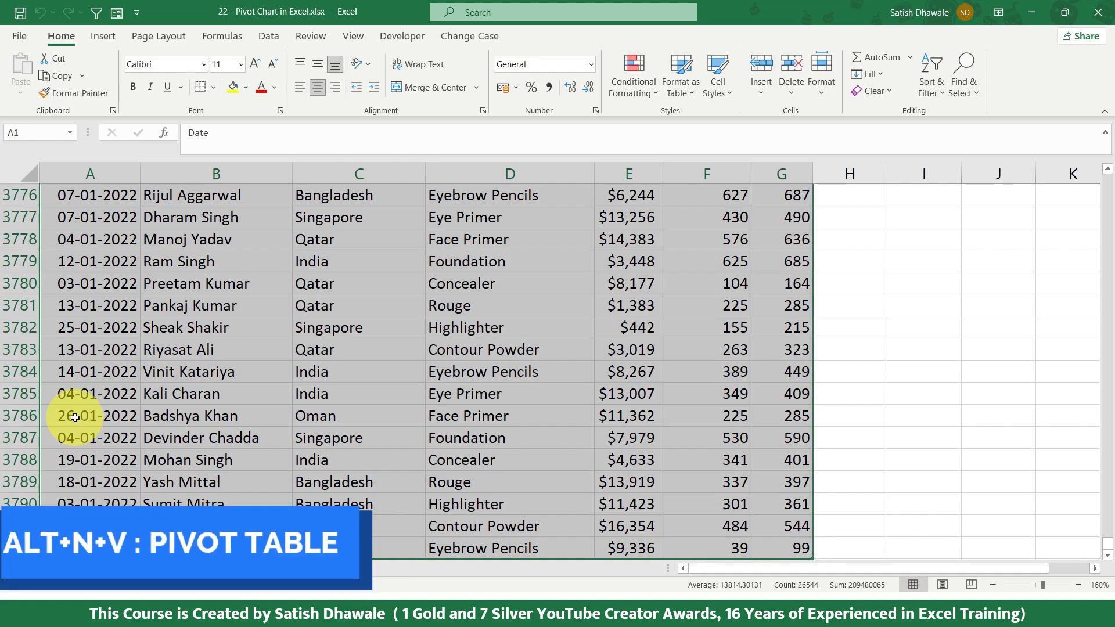
{"action": "key", "text": "alt+n"}
{"action": "key", "text": "v"}
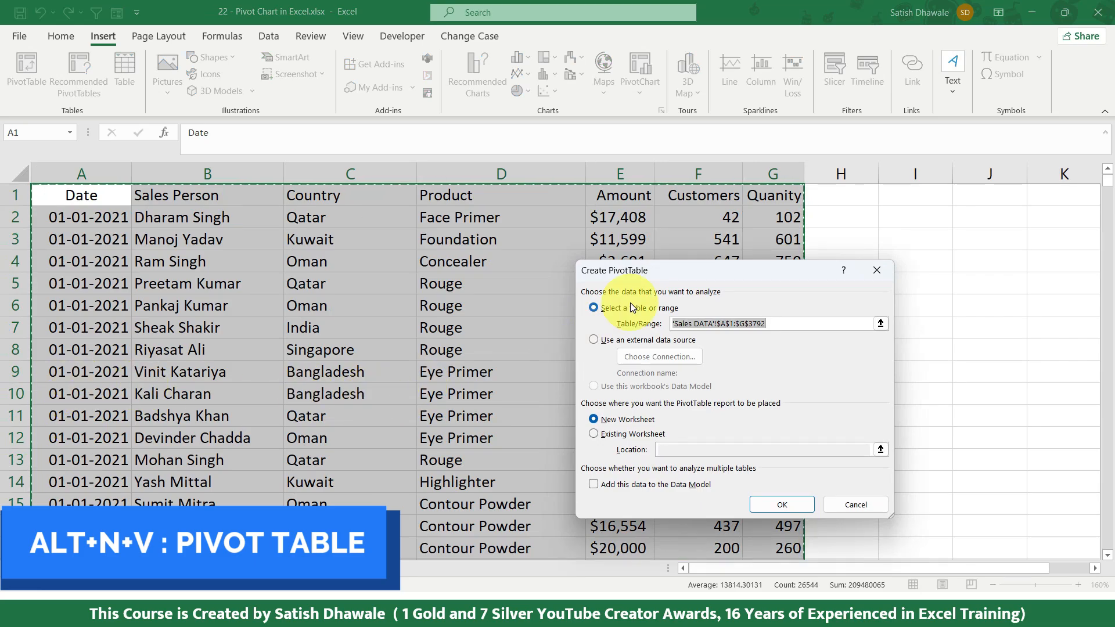
{"action": "left_click_drag", "start_coordinate": [636, 270], "coordinate": [483, 207]}
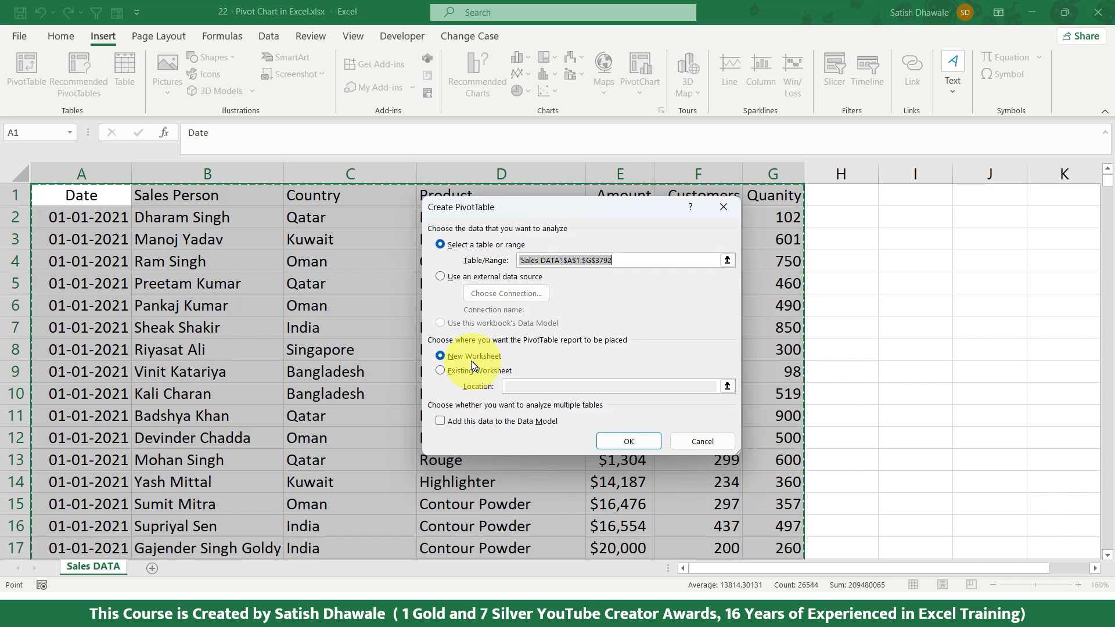
{"action": "key", "text": "Escape"}
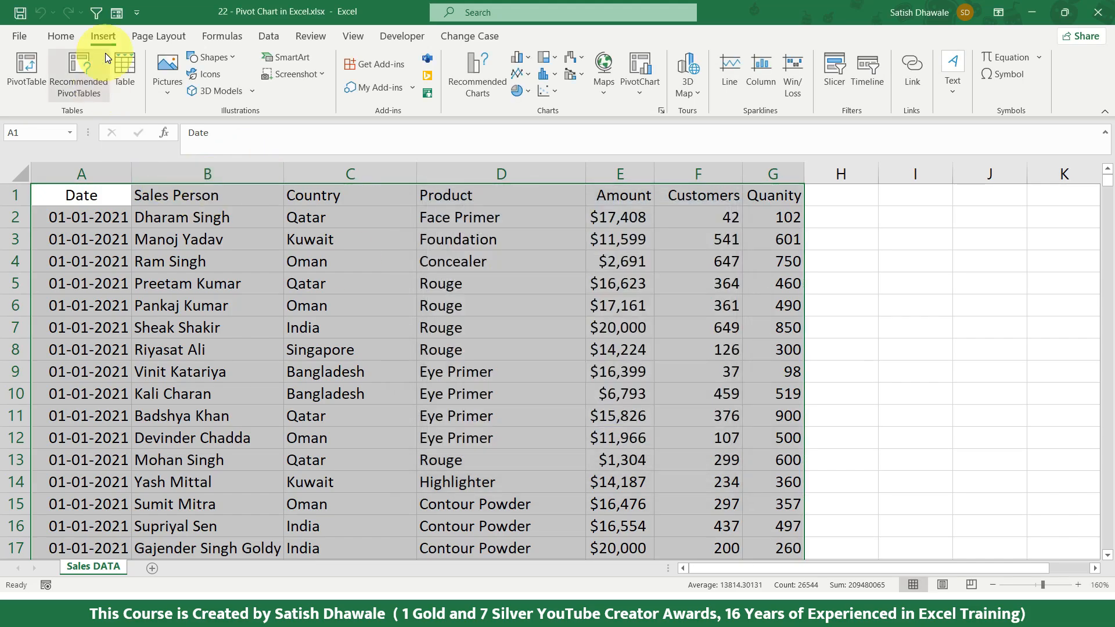
Step: Create a PivotTable from the selected data on a new worksheet, with Country in Rows and Amount in Values
{"action": "left_click", "coordinate": [31, 72]}
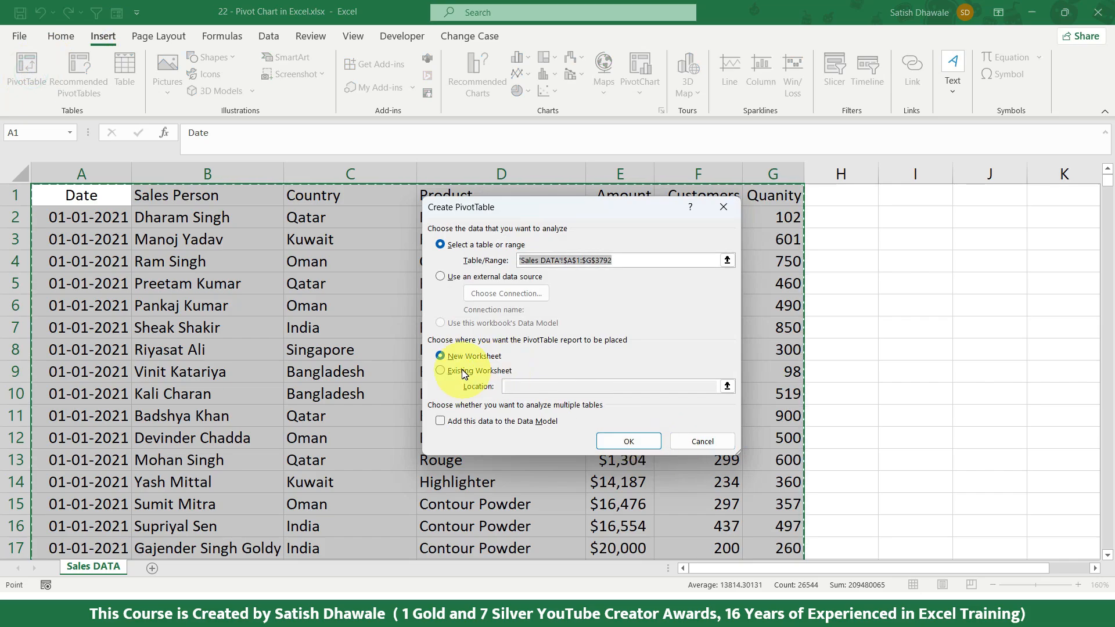
{"action": "left_click", "coordinate": [628, 441]}
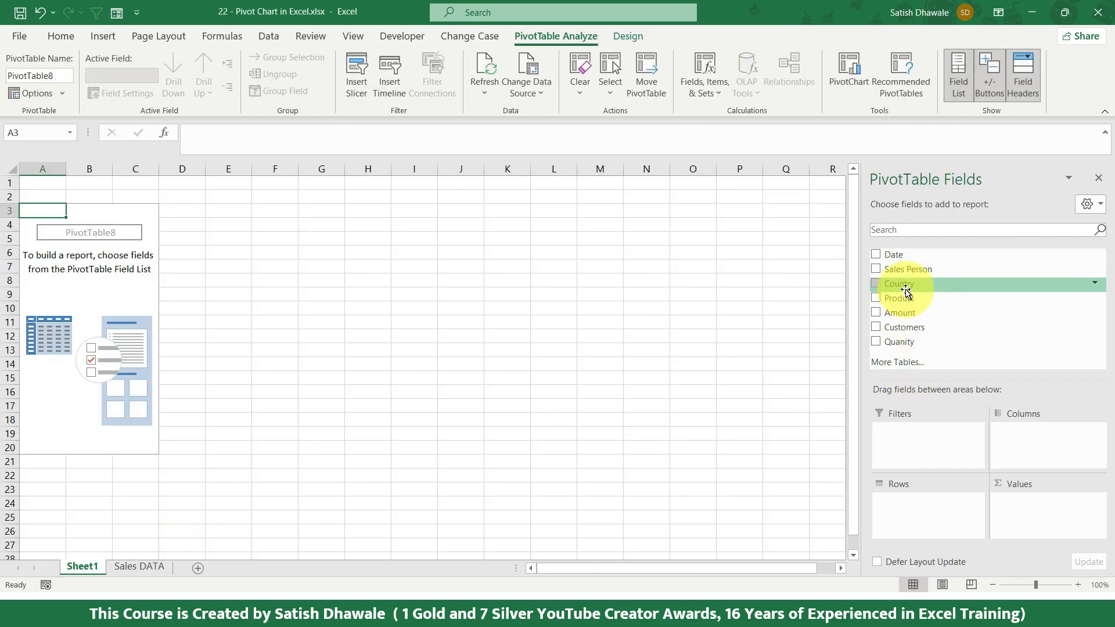
{"action": "left_click_drag", "start_coordinate": [900, 284], "coordinate": [944, 504]}
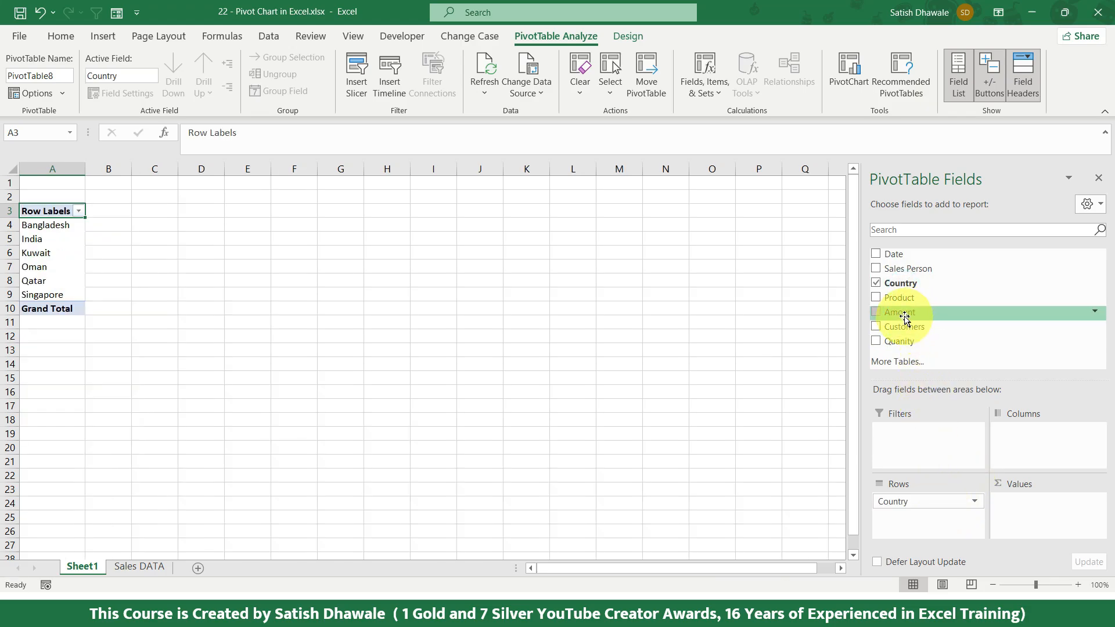
{"action": "left_click_drag", "start_coordinate": [906, 319], "coordinate": [1016, 503]}
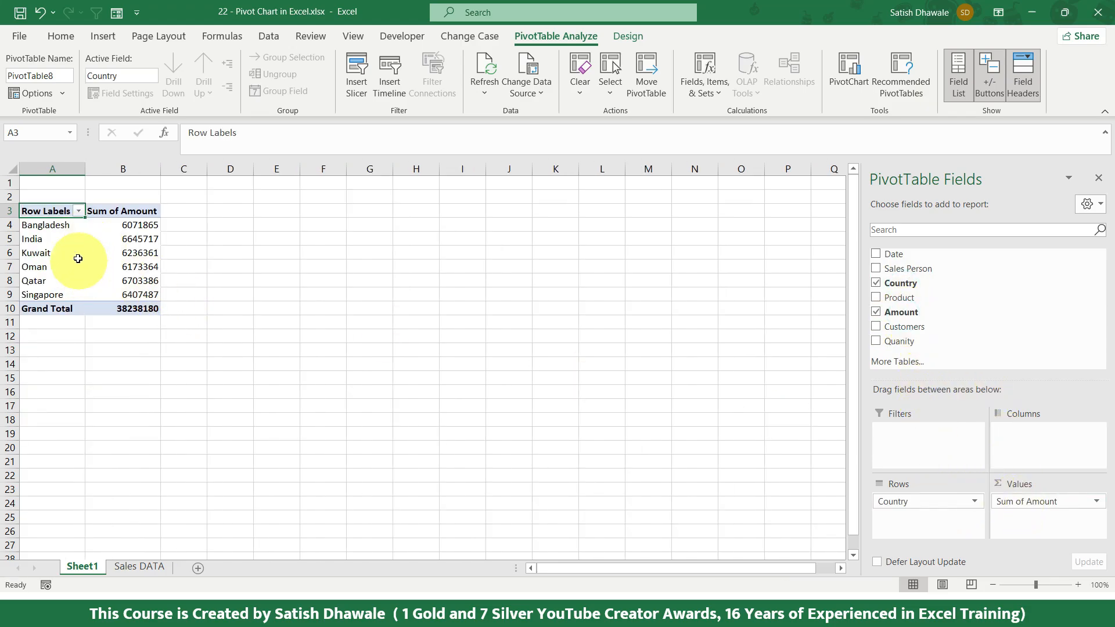
Step: Start a pivot chart from the PivotTable and preview chart types such as Bar, Area, XY Scatter, Map, Stock, Surface and Line
{"action": "scroll", "coordinate": [78, 258], "scroll_direction": "up", "scroll_amount": 3}
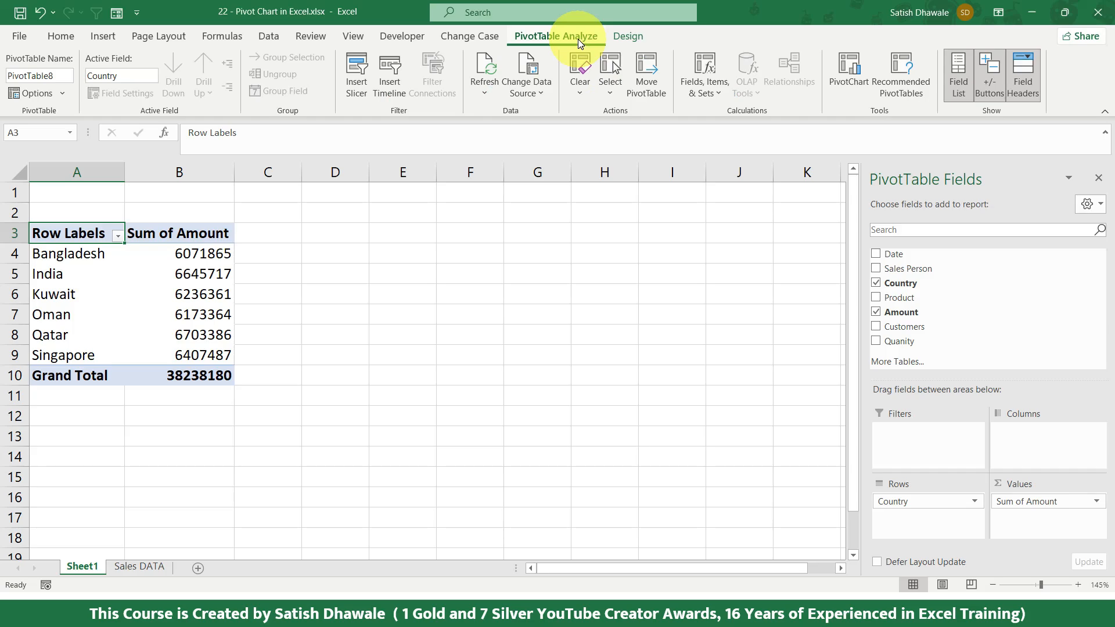
{"action": "left_click", "coordinate": [849, 76]}
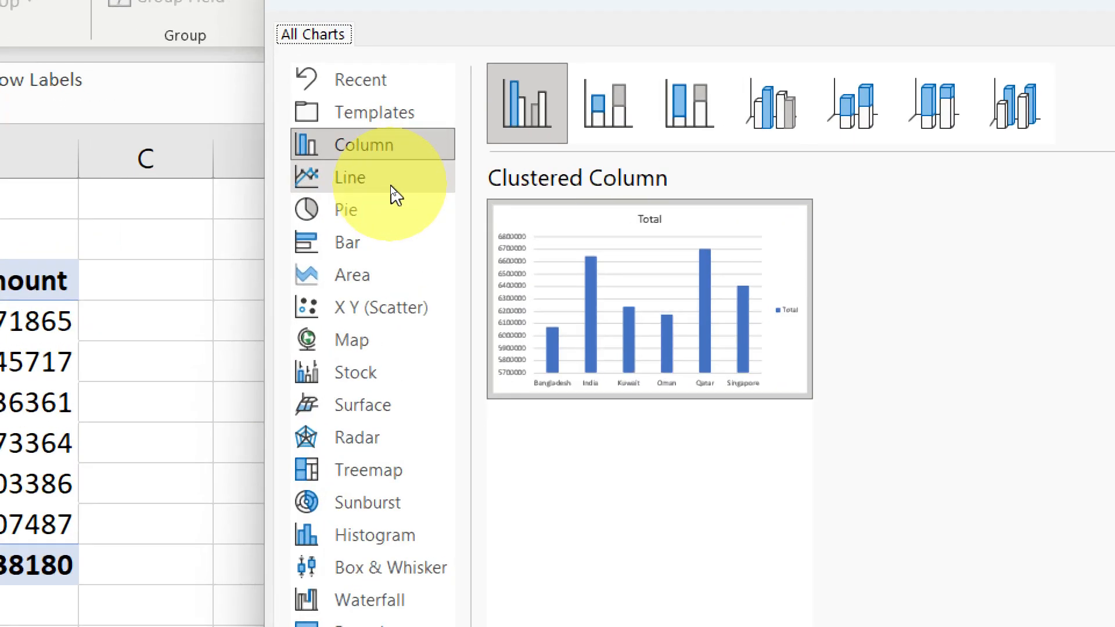
{"action": "left_click", "coordinate": [365, 241]}
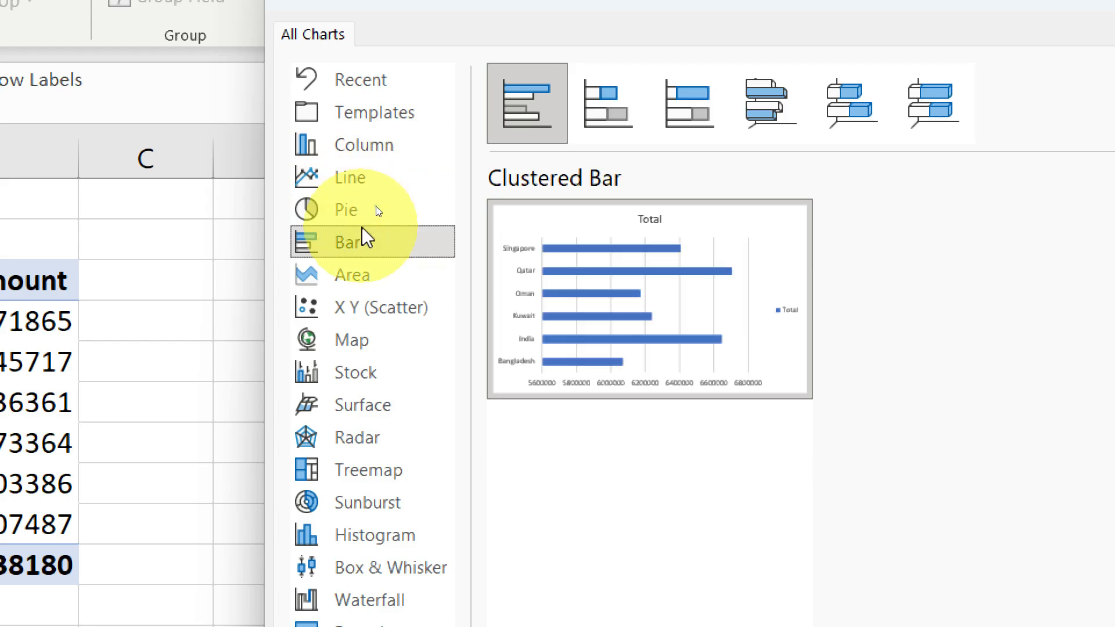
{"action": "left_click", "coordinate": [371, 284]}
{"action": "left_click", "coordinate": [372, 243]}
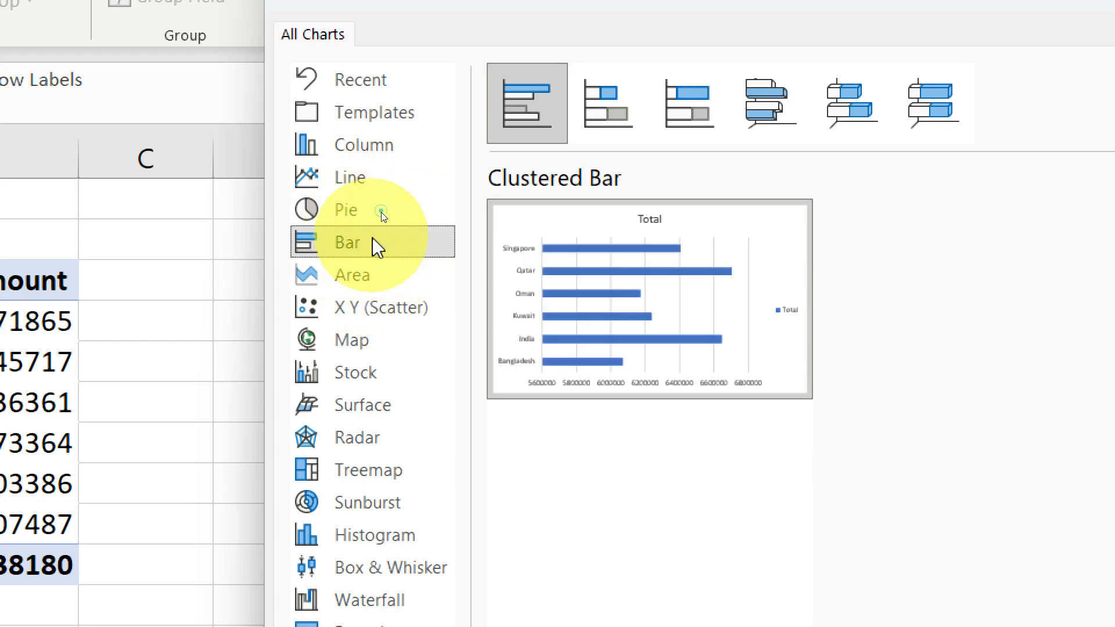
{"action": "left_click", "coordinate": [372, 308]}
{"action": "left_click", "coordinate": [373, 341]}
{"action": "left_click", "coordinate": [375, 372]}
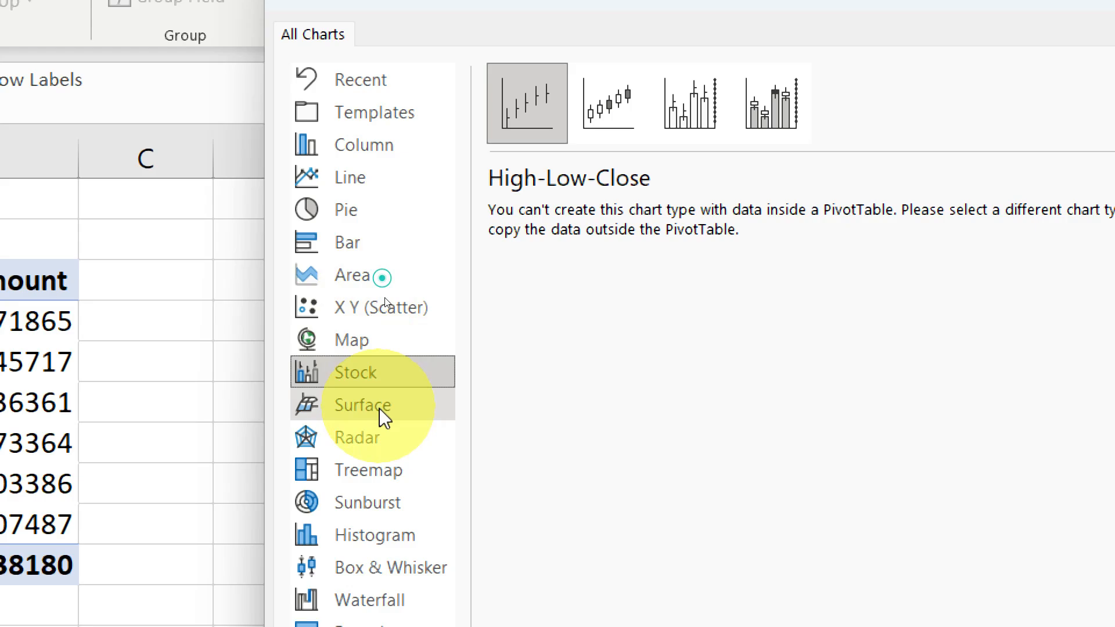
{"action": "left_click", "coordinate": [378, 407]}
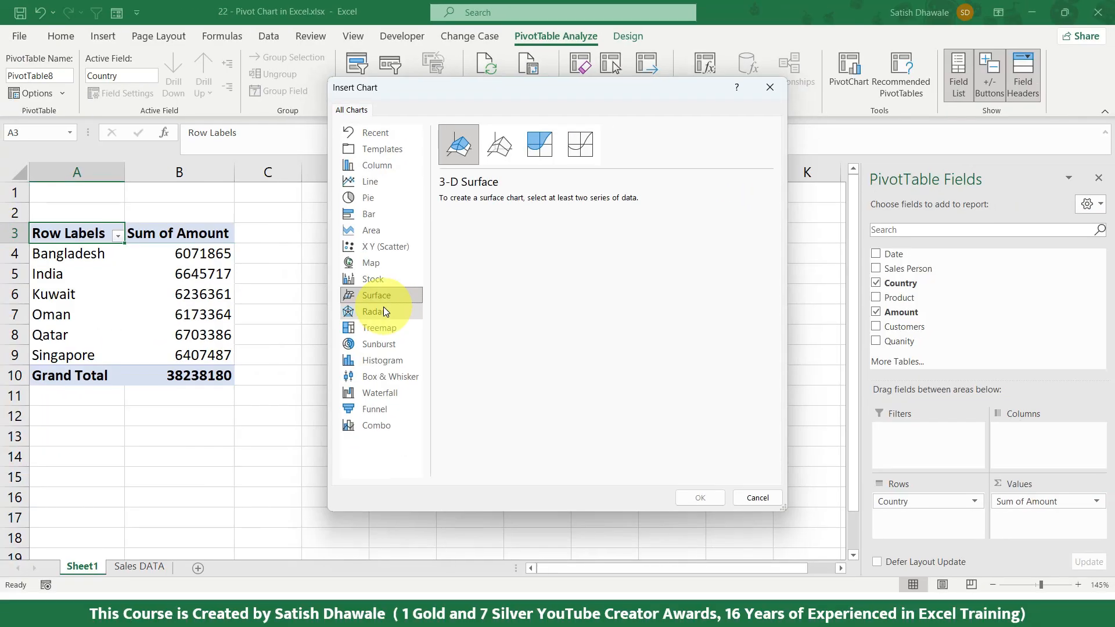
{"action": "left_click", "coordinate": [379, 230]}
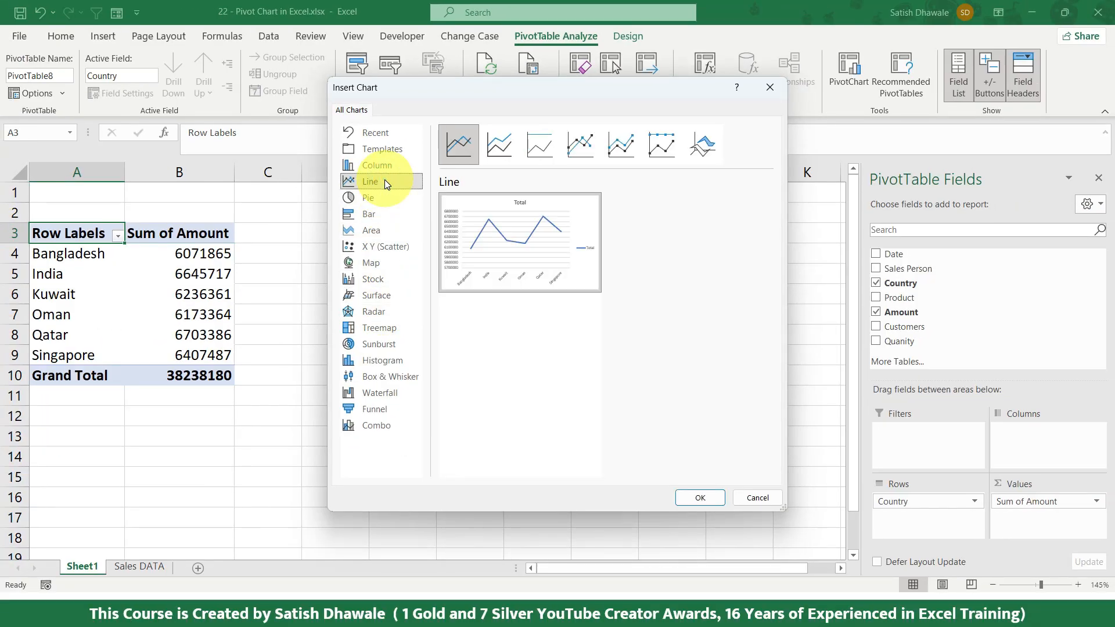
{"action": "left_click", "coordinate": [378, 211]}
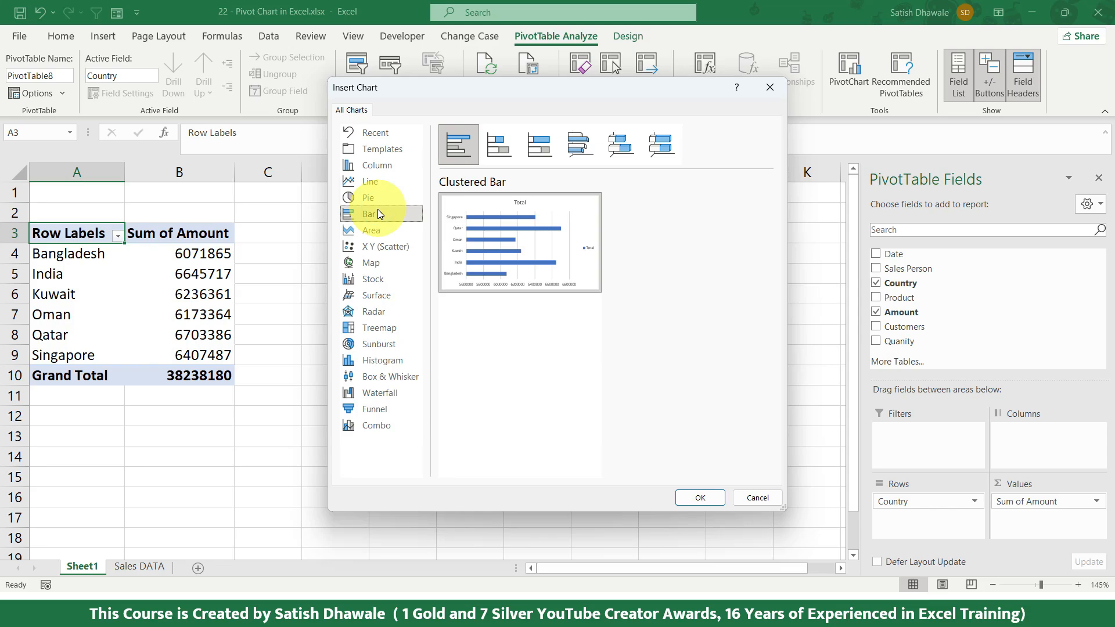
Step: Insert the pivot chart as a Clustered Column and move it clear of the PivotTable
{"action": "left_click", "coordinate": [380, 168]}
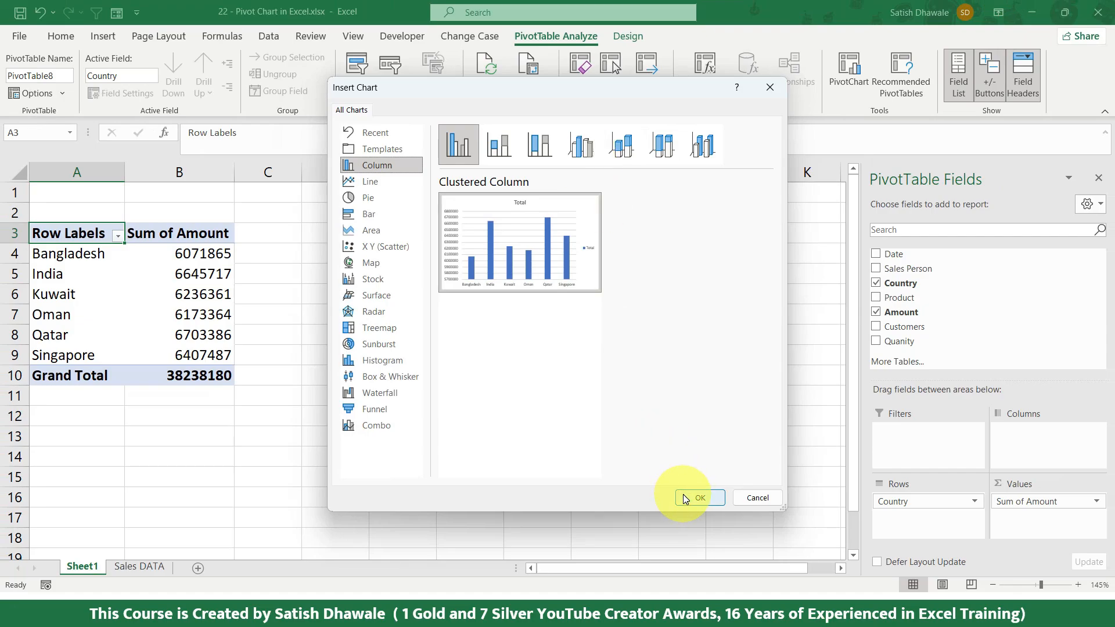
{"action": "left_click", "coordinate": [687, 498]}
{"action": "mouse_move", "coordinate": [465, 249]}
{"action": "left_mouse_down"}
{"action": "mouse_move", "coordinate": [565, 239]}
{"action": "mouse_move", "coordinate": [544, 237]}
{"action": "left_mouse_up"}
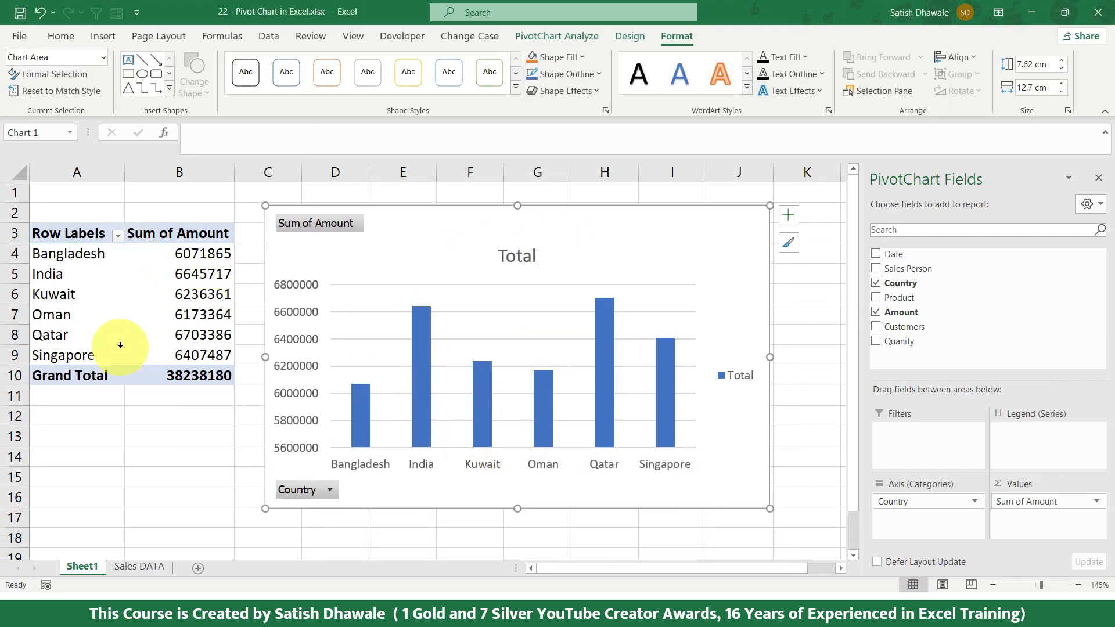
Step: Select the country amounts in B4:B9 and reposition the pivot chart slightly beside the PivotTable
{"action": "left_click_drag", "start_coordinate": [185, 253], "coordinate": [184, 358]}
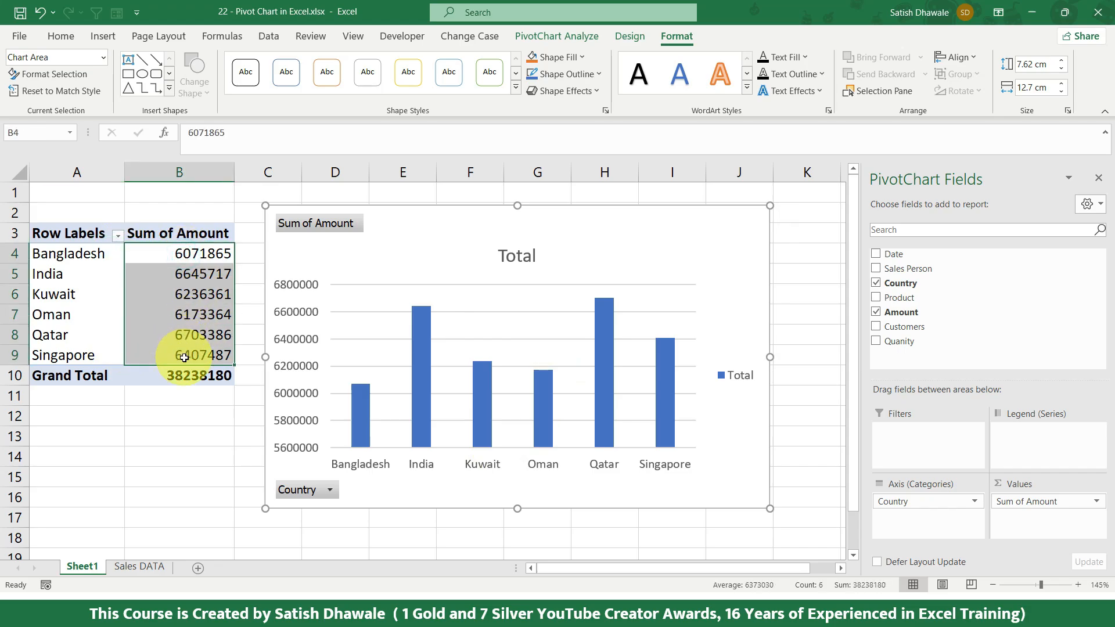
{"action": "left_click_drag", "start_coordinate": [615, 248], "coordinate": [588, 249]}
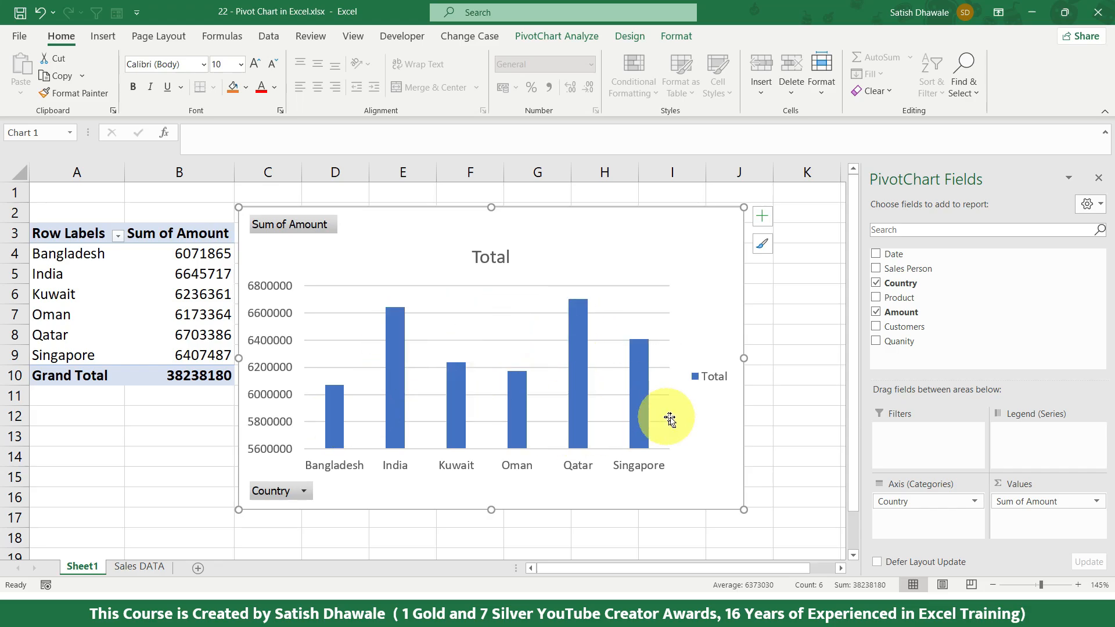
{"action": "left_click_drag", "start_coordinate": [660, 253], "coordinate": [691, 244]}
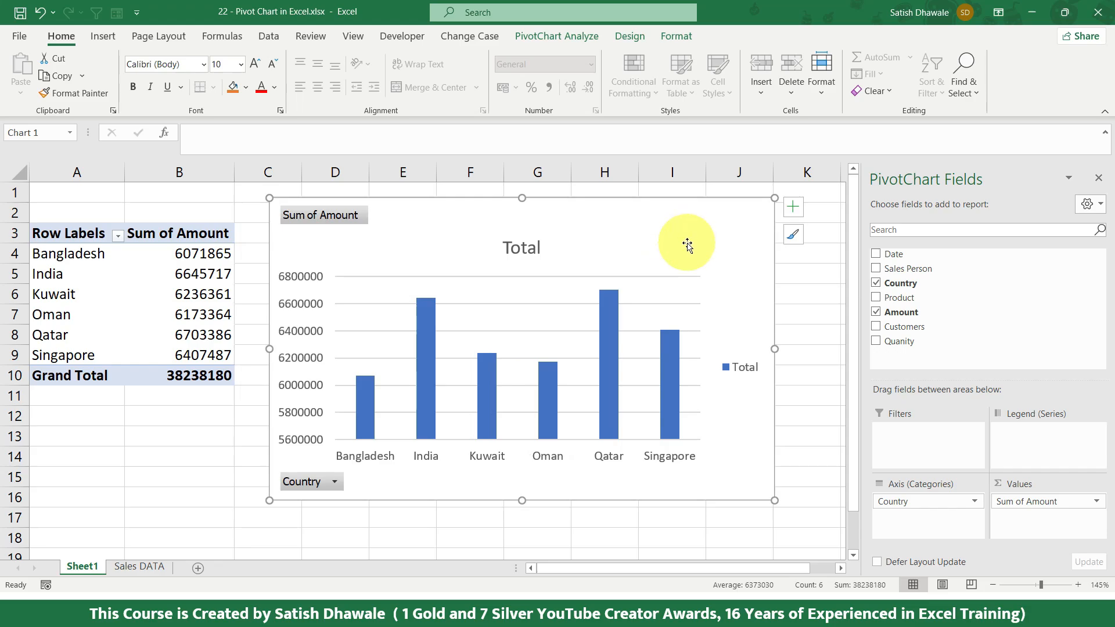
Step: Insert a PivotChart directly from the Sales DATA sheet's selected range, placed on a new worksheet
{"action": "left_click", "coordinate": [137, 567]}
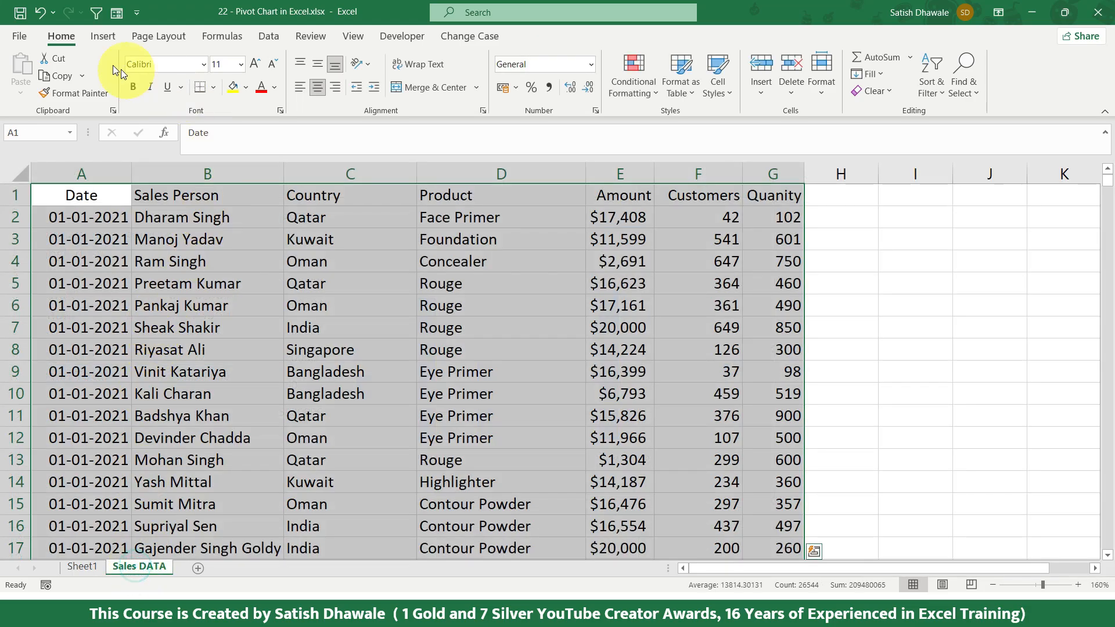
{"action": "left_click", "coordinate": [106, 38]}
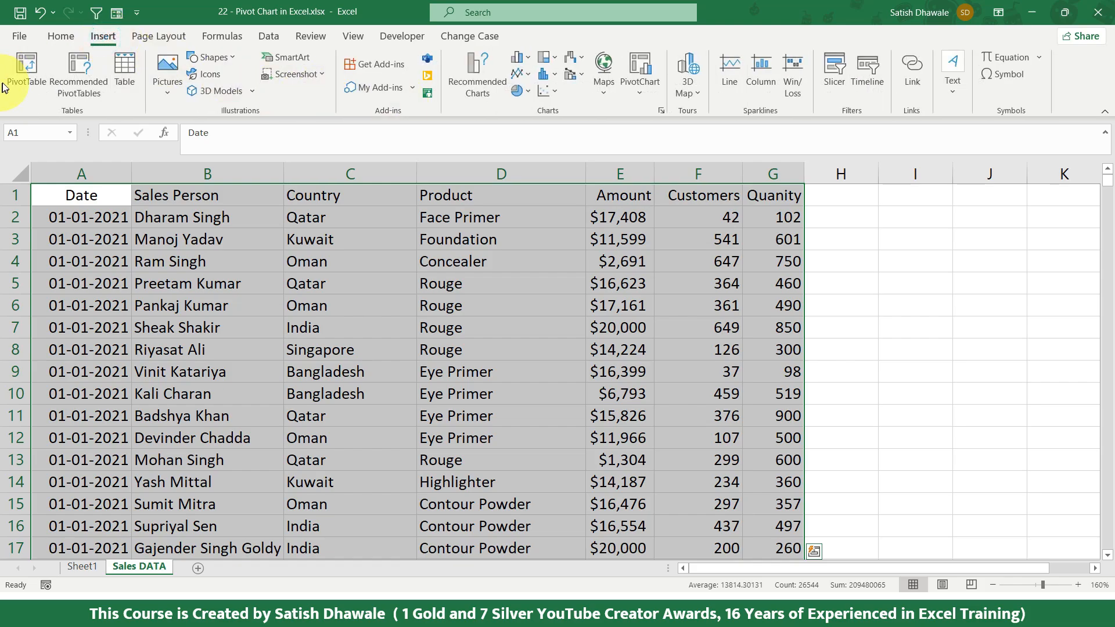
{"action": "left_click", "coordinate": [644, 68]}
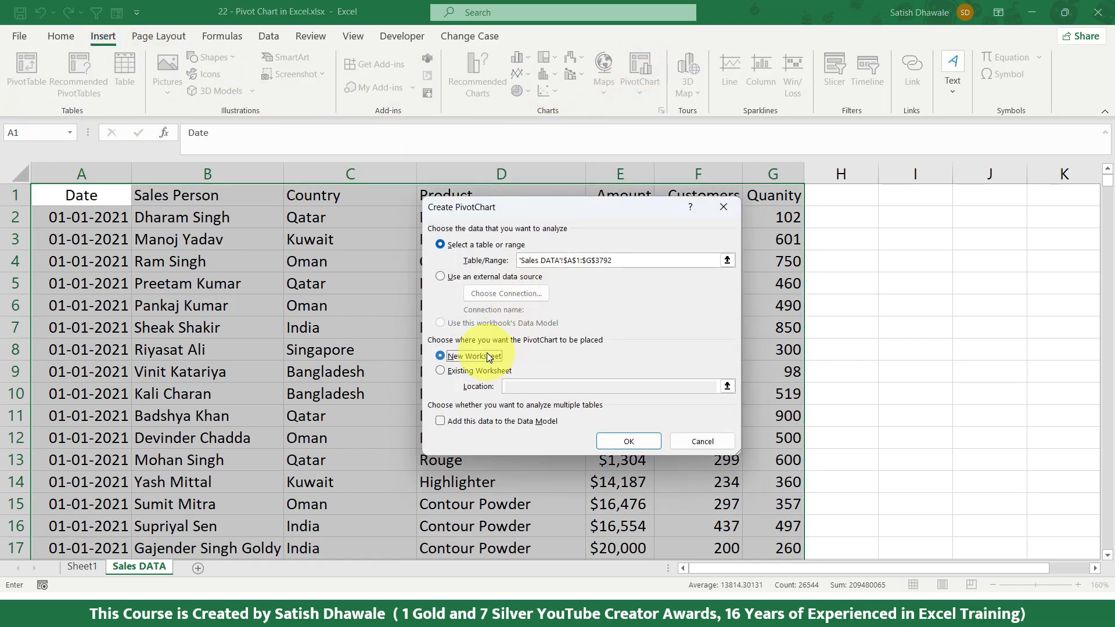
{"action": "left_click", "coordinate": [629, 442]}
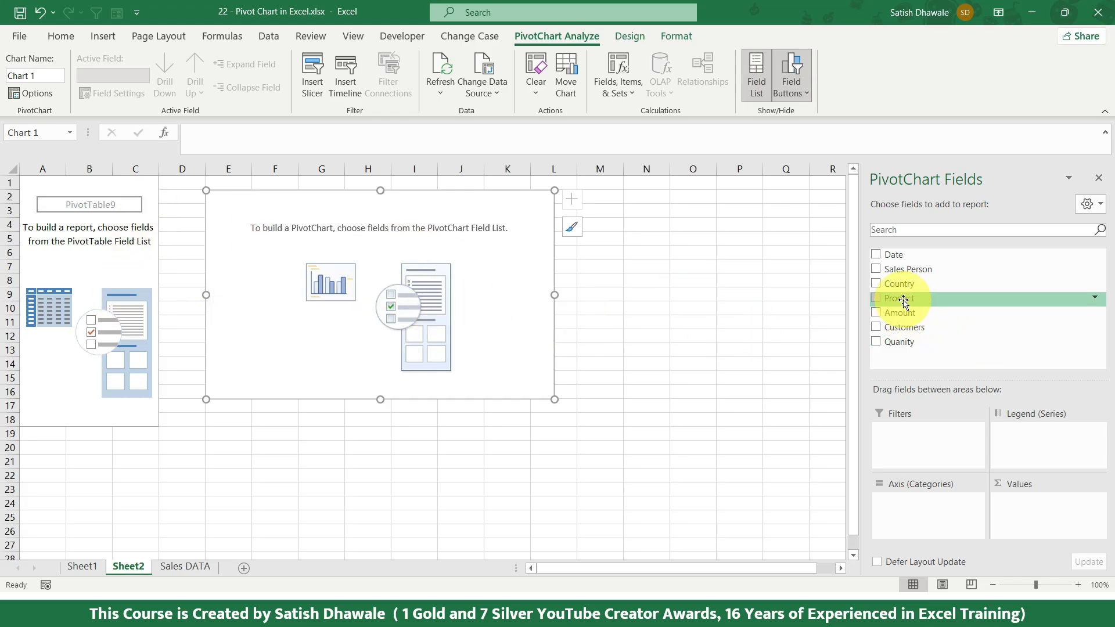
Step: Set Product as the chart's axis categories and Quanity as its values, and enlarge the chart to span about columns C to P
{"action": "left_click_drag", "start_coordinate": [901, 298], "coordinate": [918, 509]}
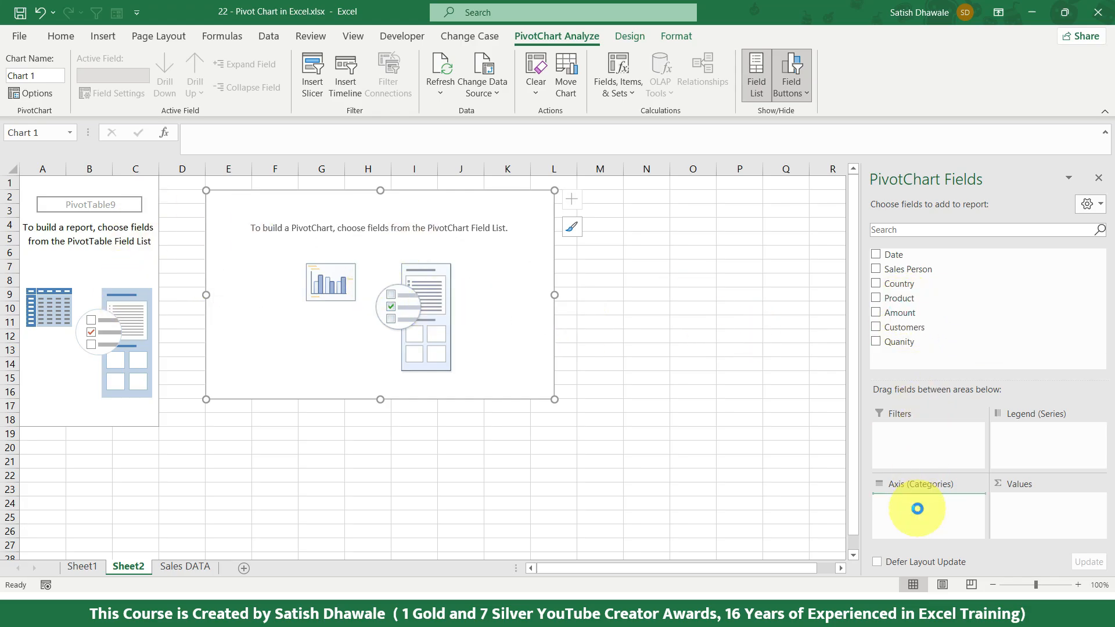
{"action": "left_click_drag", "start_coordinate": [900, 341], "coordinate": [1034, 514]}
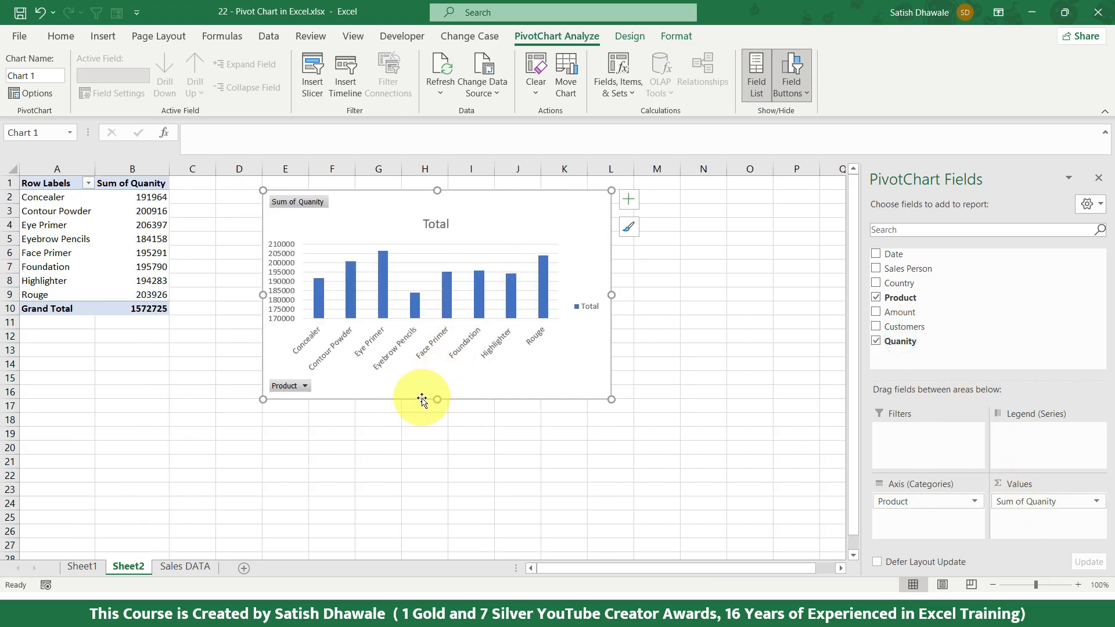
{"action": "left_click_drag", "start_coordinate": [611, 400], "coordinate": [784, 481]}
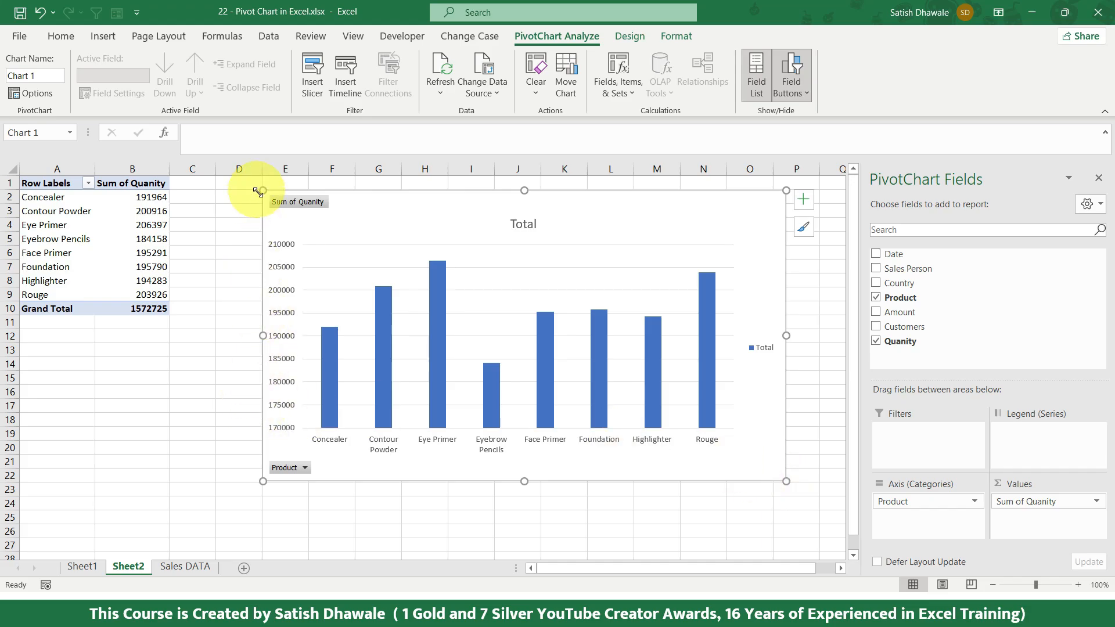
{"action": "left_click_drag", "start_coordinate": [266, 482], "coordinate": [199, 513]}
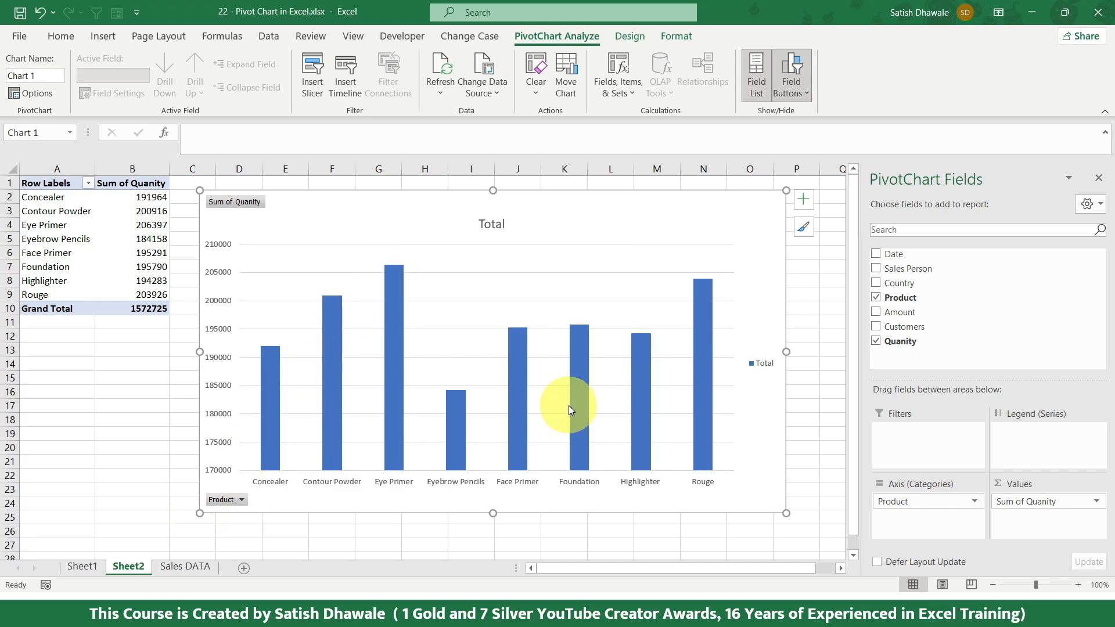
Step: Apply the third chart style, with horizontally striped columns, to the quantity pivot chart
{"action": "left_click", "coordinate": [632, 36]}
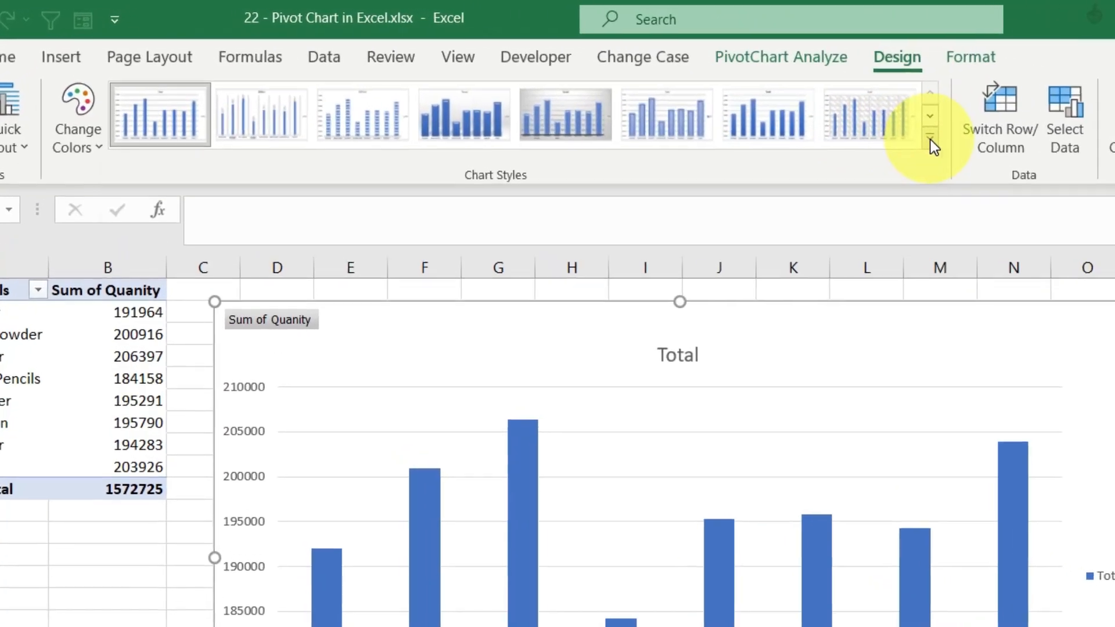
{"action": "left_click", "coordinate": [686, 93]}
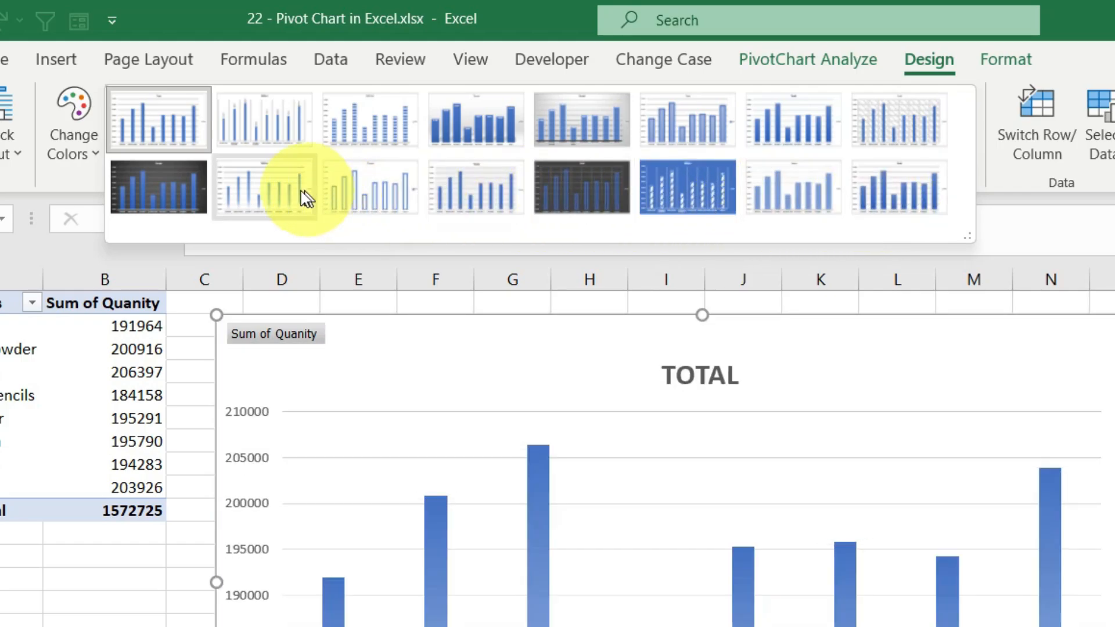
{"action": "left_click", "coordinate": [361, 135]}
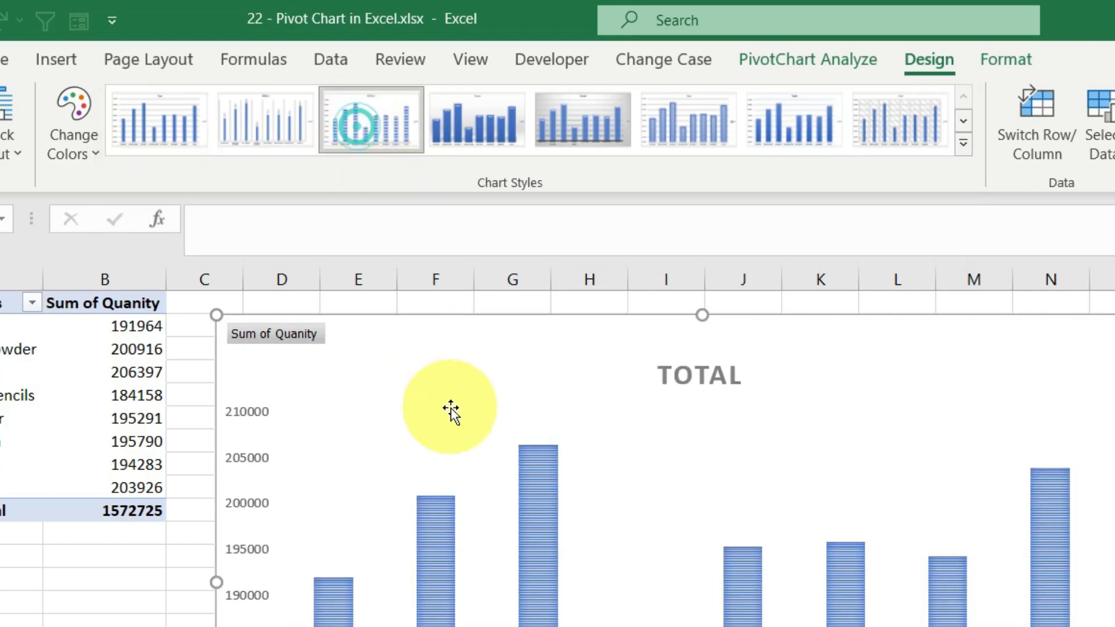
Step: Apply the first Colorful palette and the Layout 4 quick layout to the pivot chart
{"action": "left_click", "coordinate": [87, 148]}
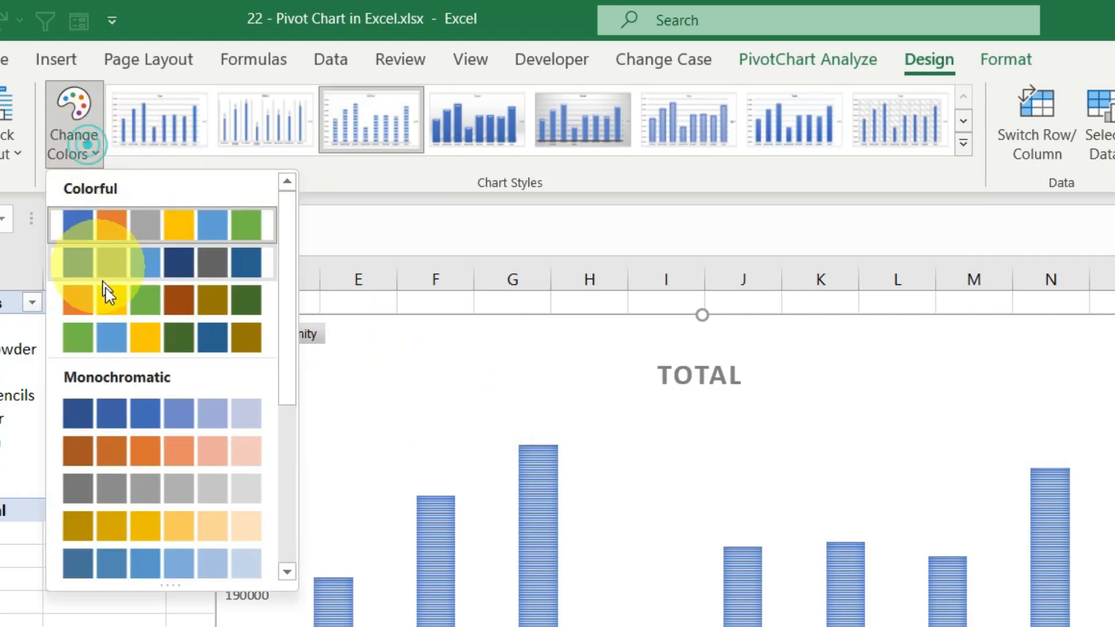
{"action": "left_click", "coordinate": [96, 240]}
{"action": "left_click", "coordinate": [12, 145]}
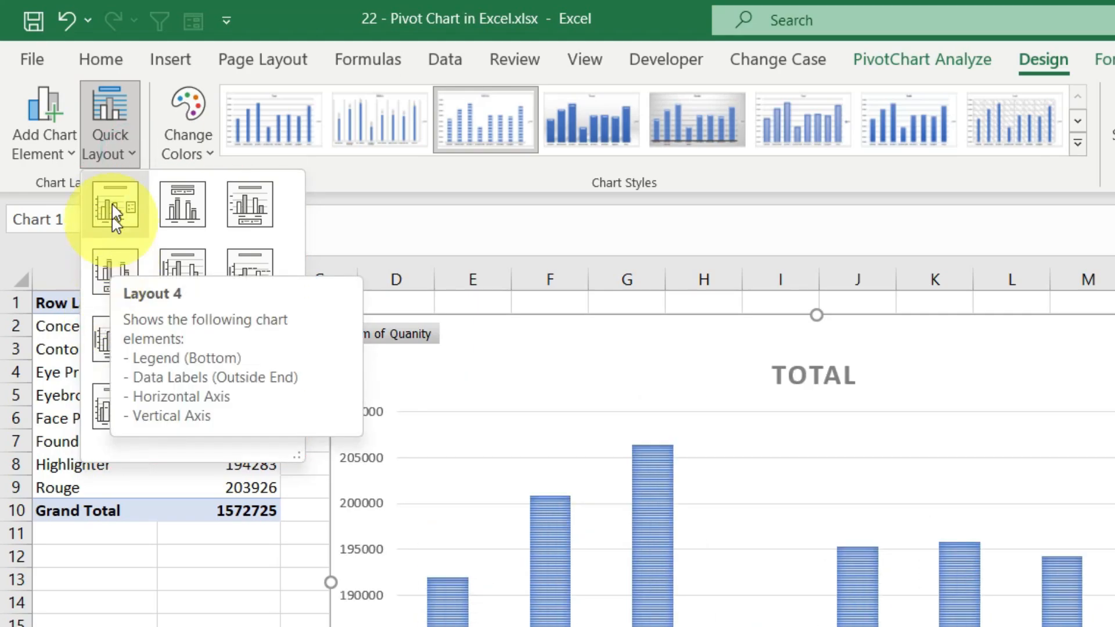
{"action": "left_click", "coordinate": [112, 267]}
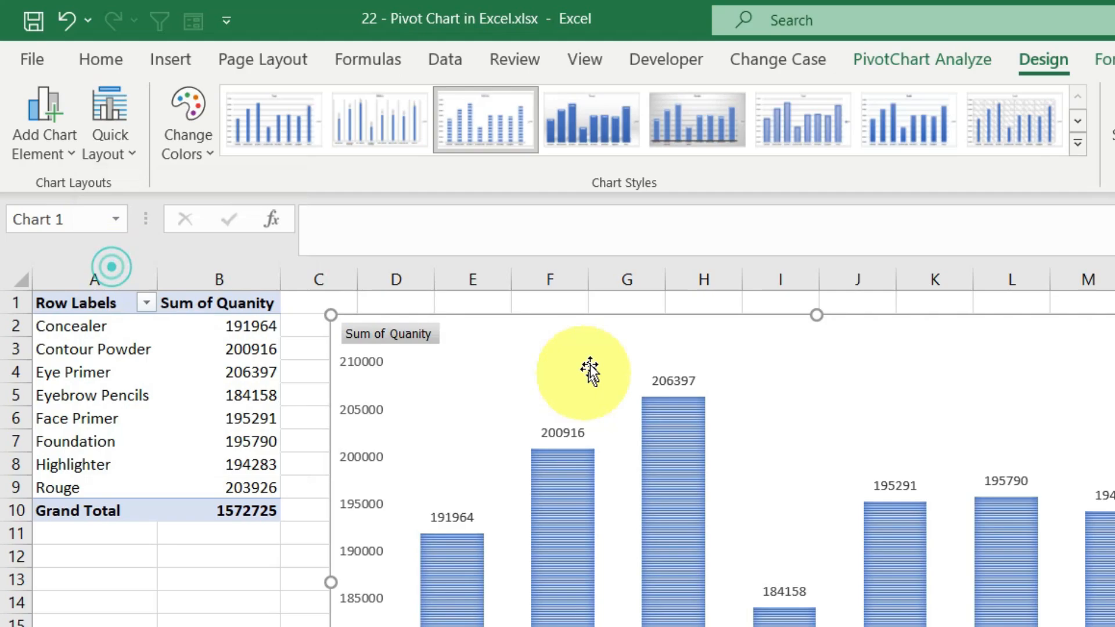
Step: Fill all the data labels of the quantity pivot chart with standard yellow
{"action": "left_click", "coordinate": [339, 262]}
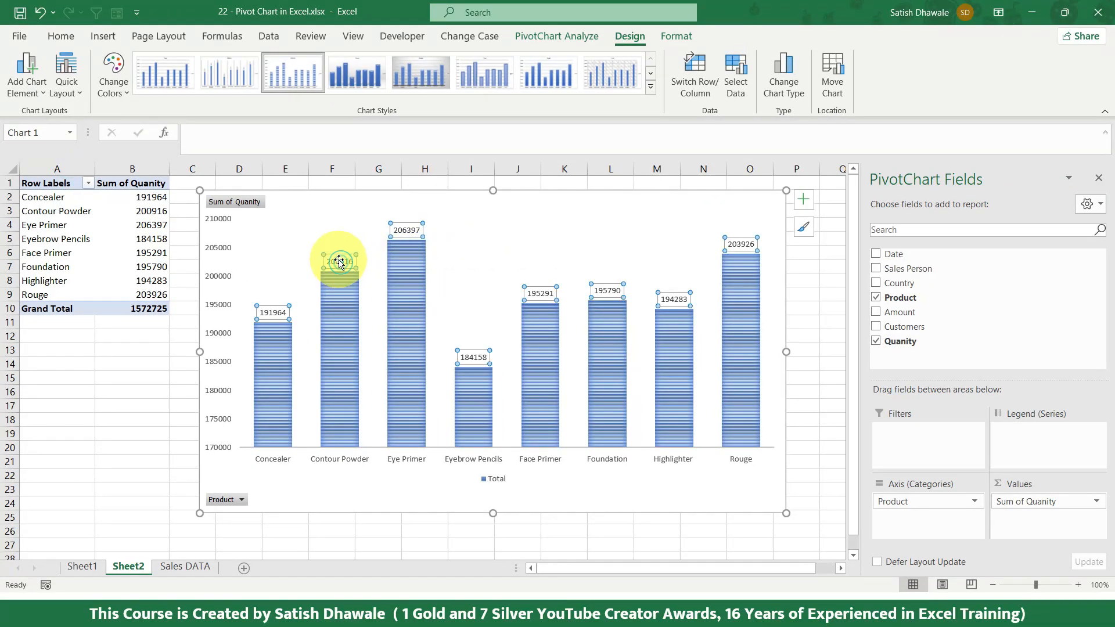
{"action": "left_click", "coordinate": [61, 36]}
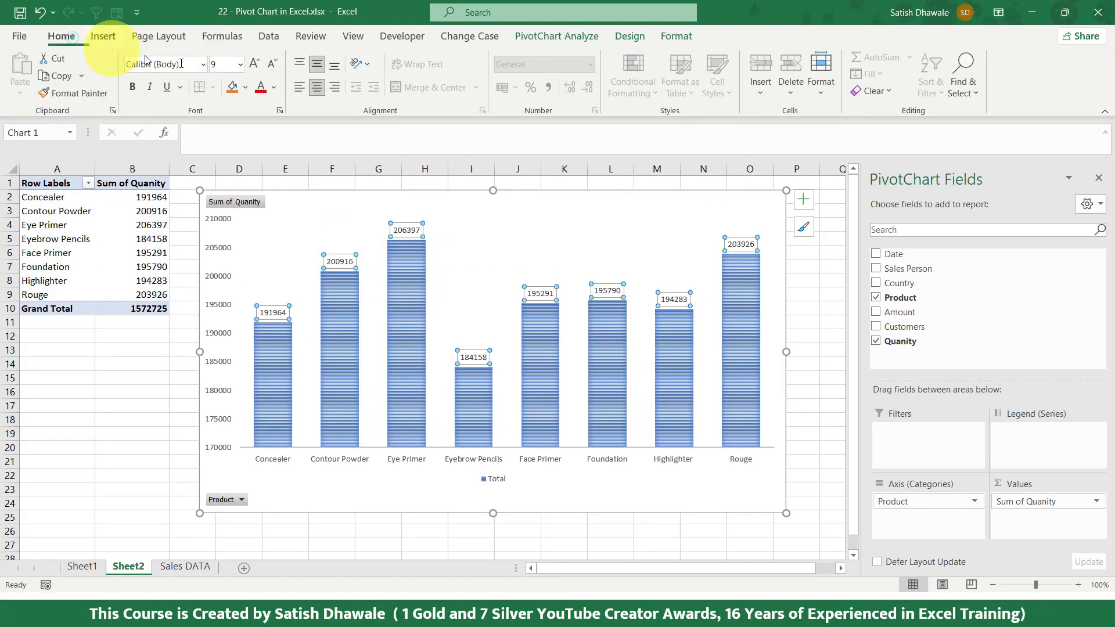
{"action": "left_click", "coordinate": [247, 89]}
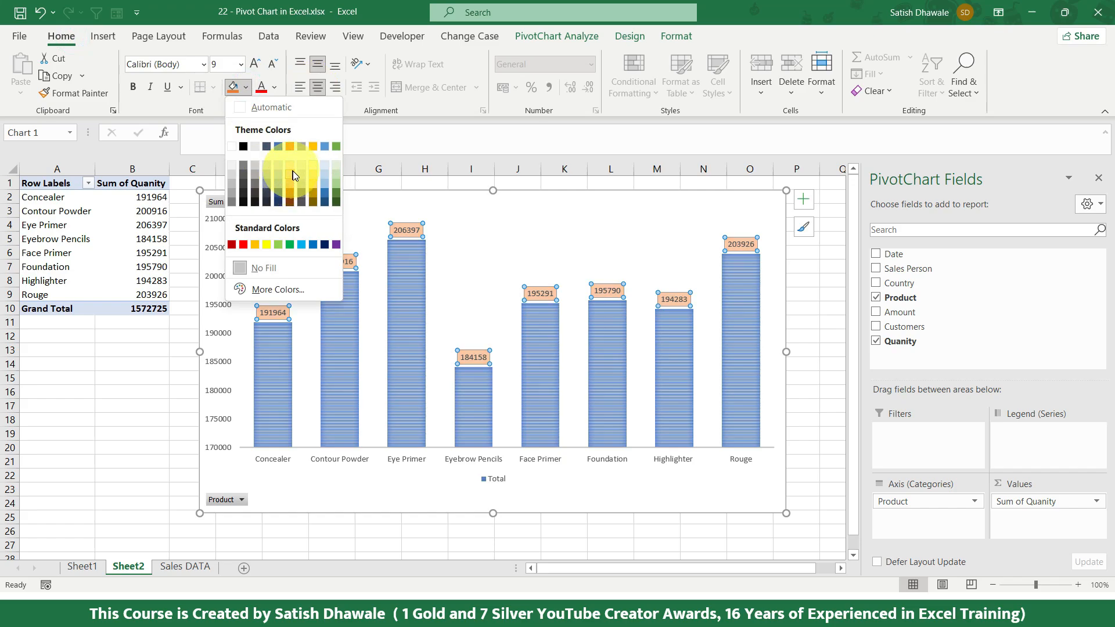
{"action": "left_click", "coordinate": [266, 244]}
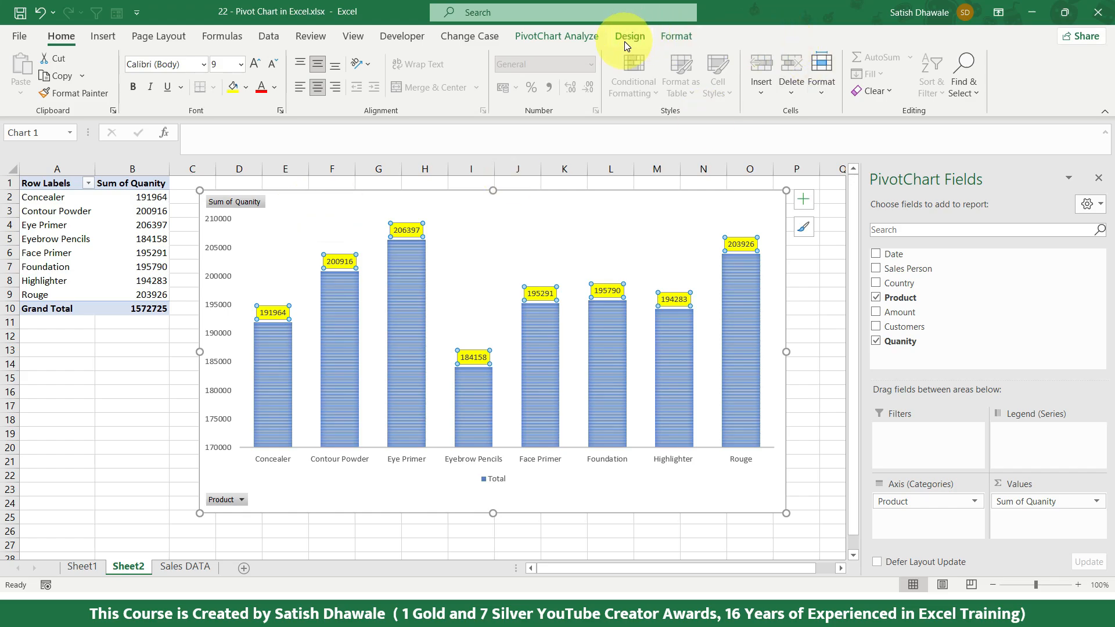
{"action": "left_click", "coordinate": [551, 36]}
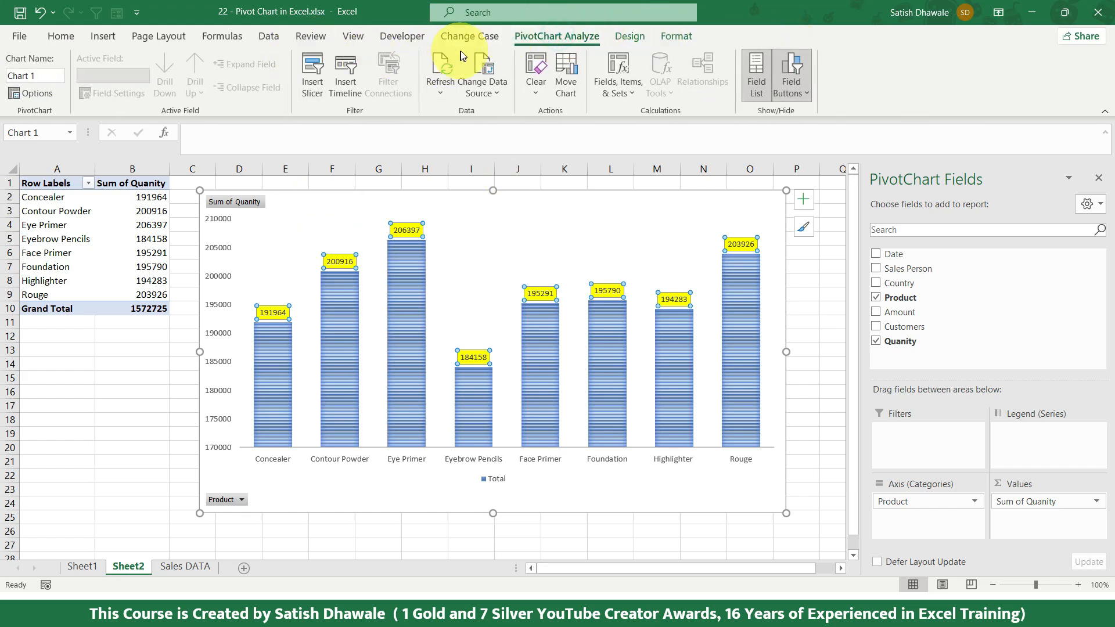
{"action": "left_click", "coordinate": [326, 200]}
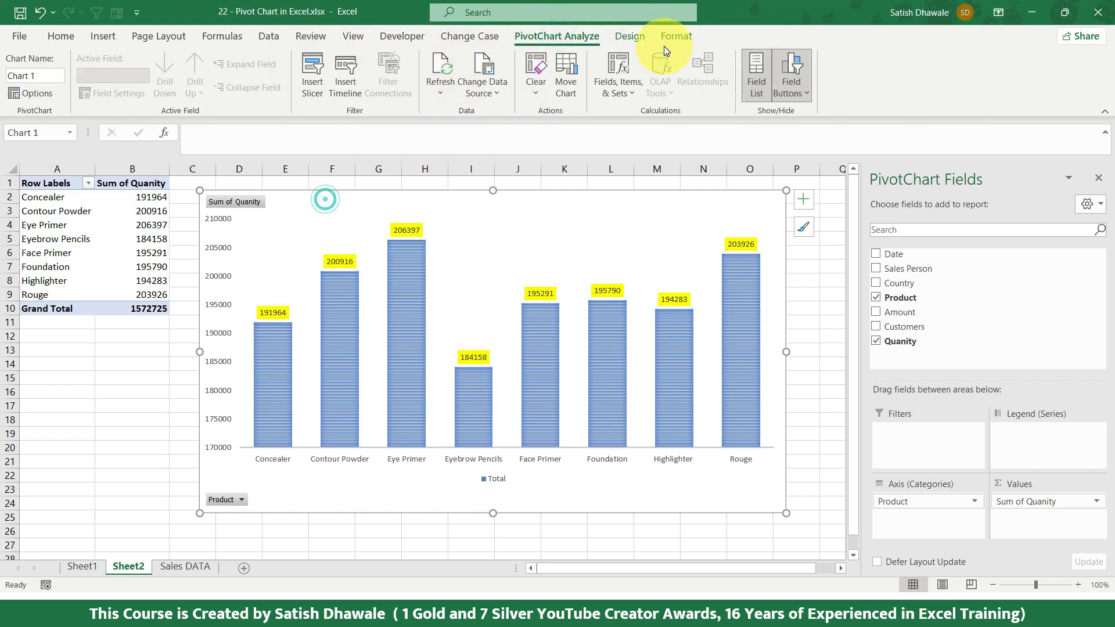
Step: Look through the chart elements that can be added, from axes, chart title and data labels to trendlines
{"action": "left_click", "coordinate": [630, 37]}
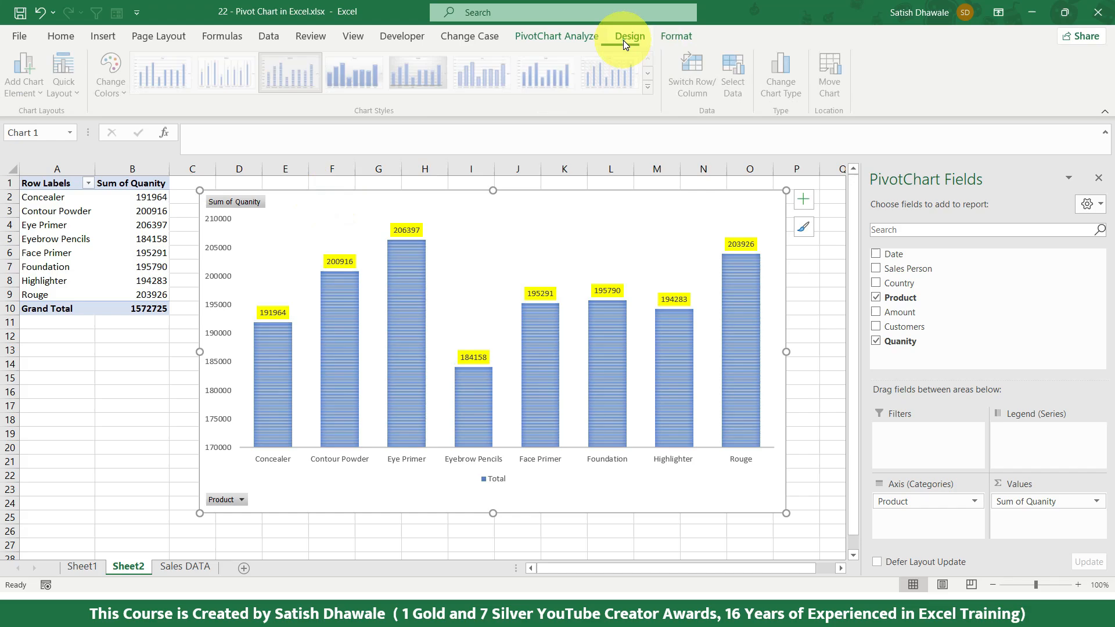
{"action": "left_click", "coordinate": [32, 96]}
{"action": "mouse_move", "coordinate": [47, 116]}
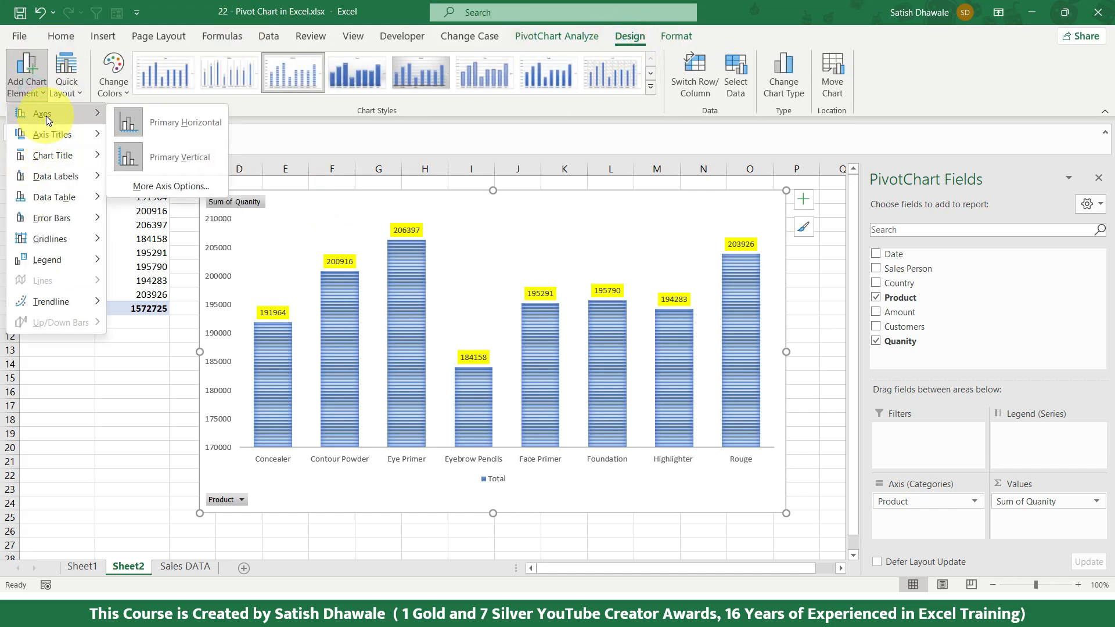
{"action": "mouse_move", "coordinate": [48, 150]}
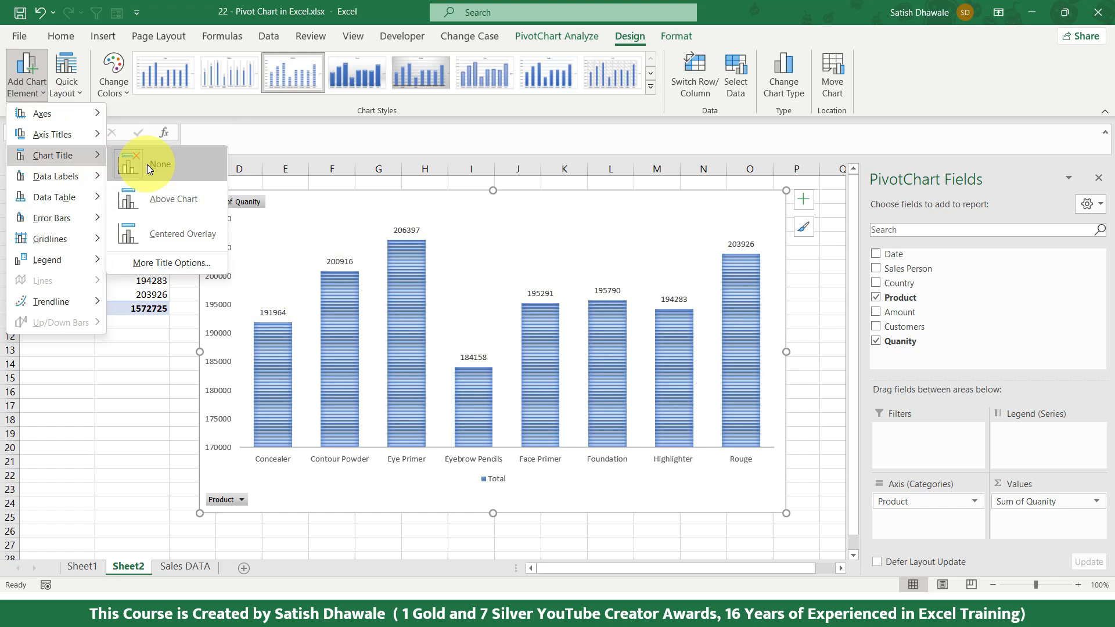
{"action": "mouse_move", "coordinate": [52, 176]}
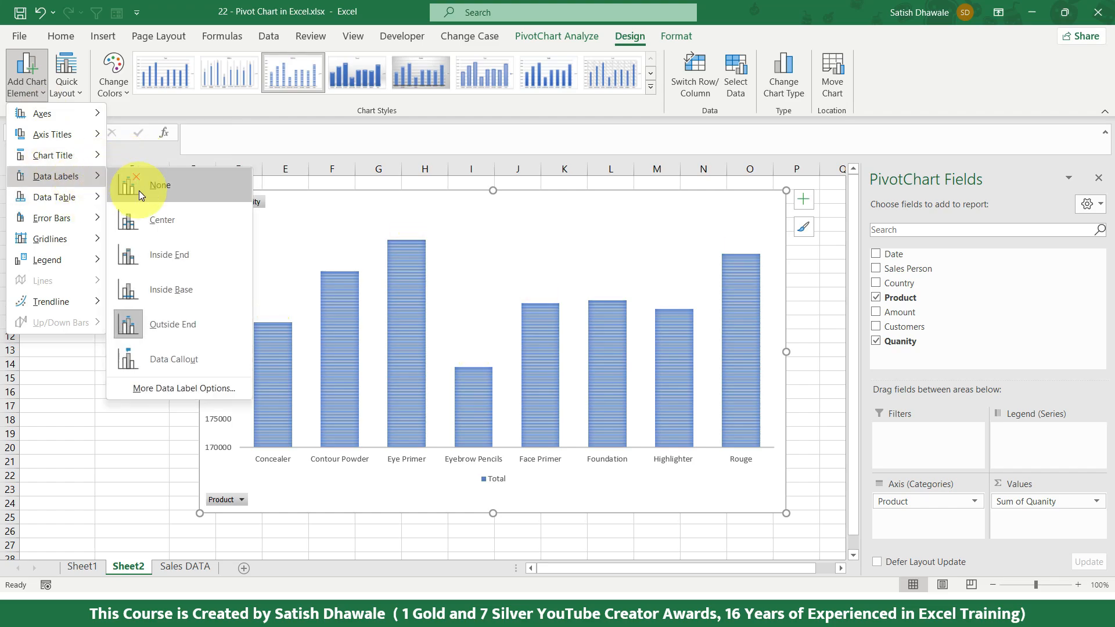
{"action": "mouse_move", "coordinate": [85, 198]}
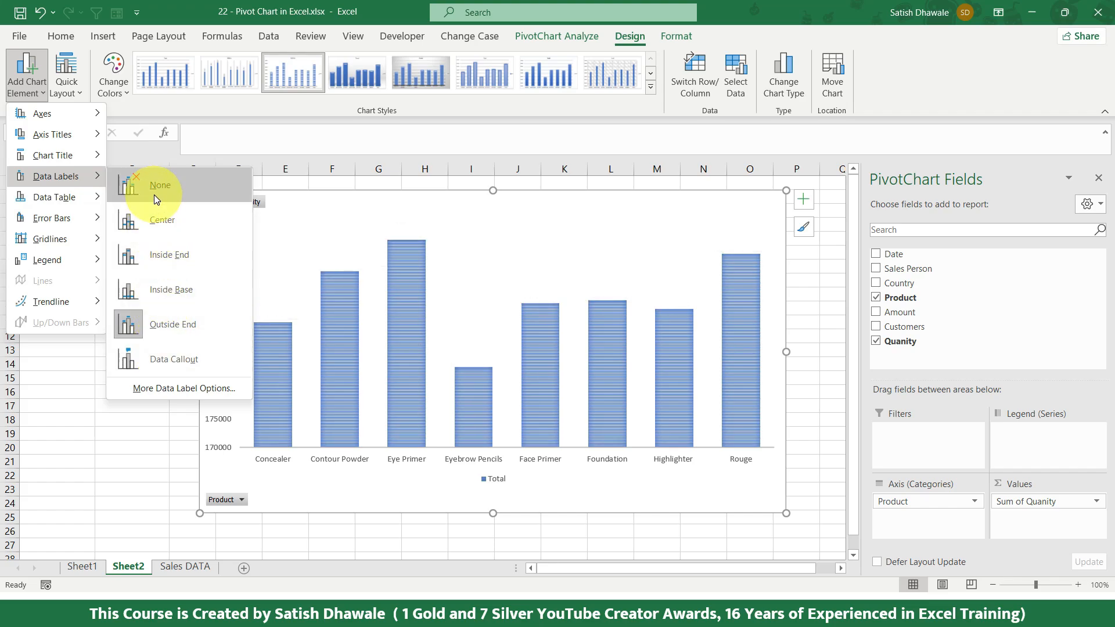
{"action": "left_click", "coordinate": [291, 196]}
Step: Apply the fourth Colorful palette to the quantity pivot chart
{"action": "left_click", "coordinate": [105, 91]}
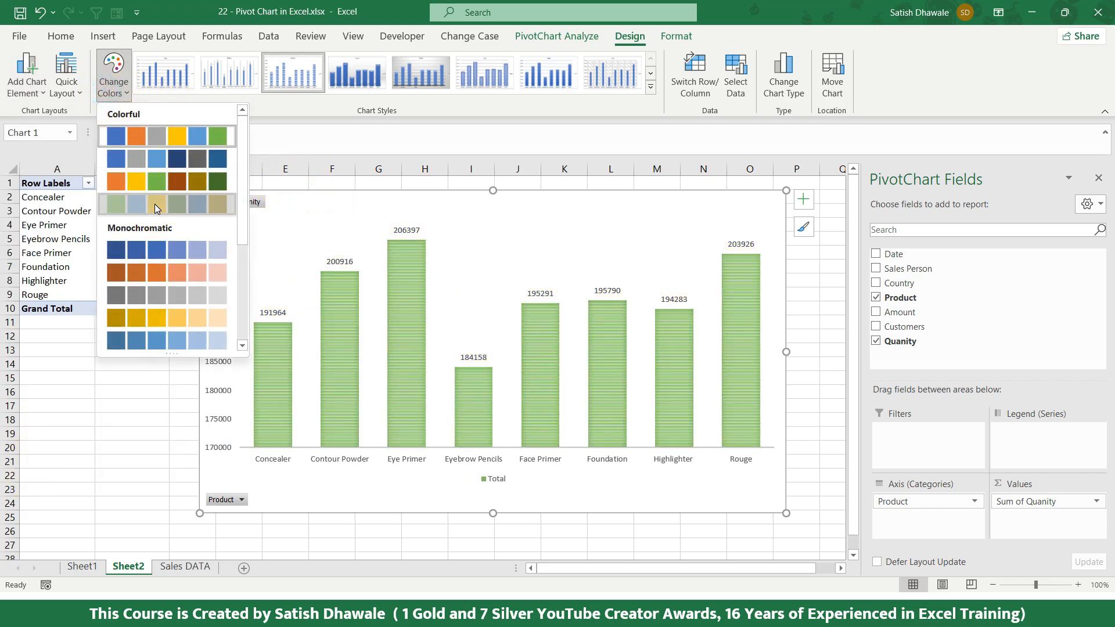
{"action": "left_click", "coordinate": [154, 204]}
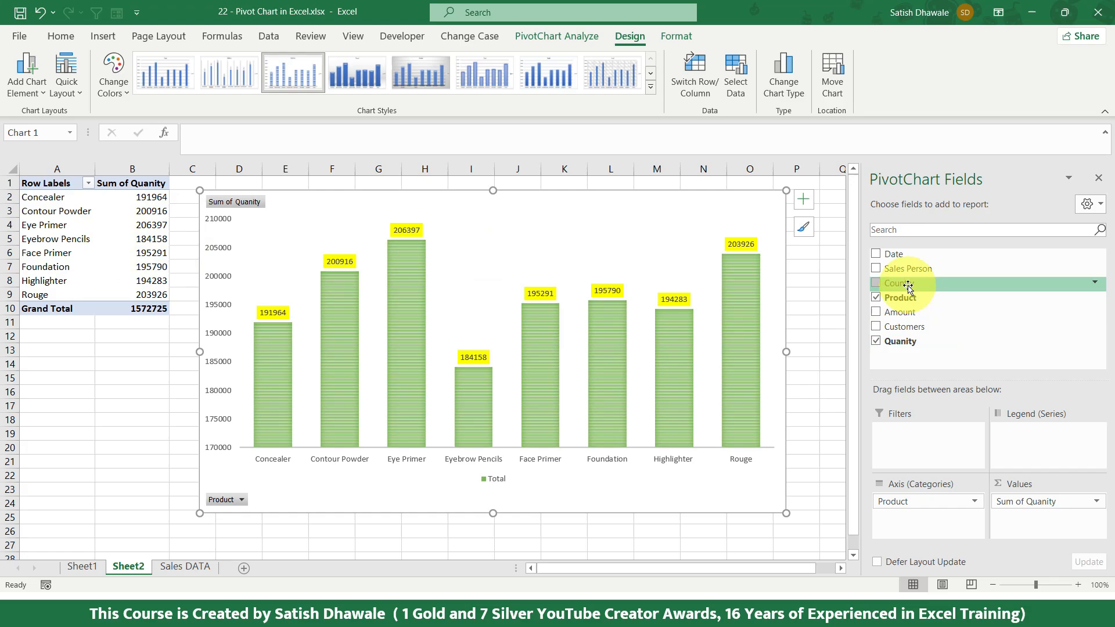
Step: Try Country as the chart's legend series with the data labels set to None, and undo both changes
{"action": "left_click_drag", "start_coordinate": [906, 284], "coordinate": [1025, 446]}
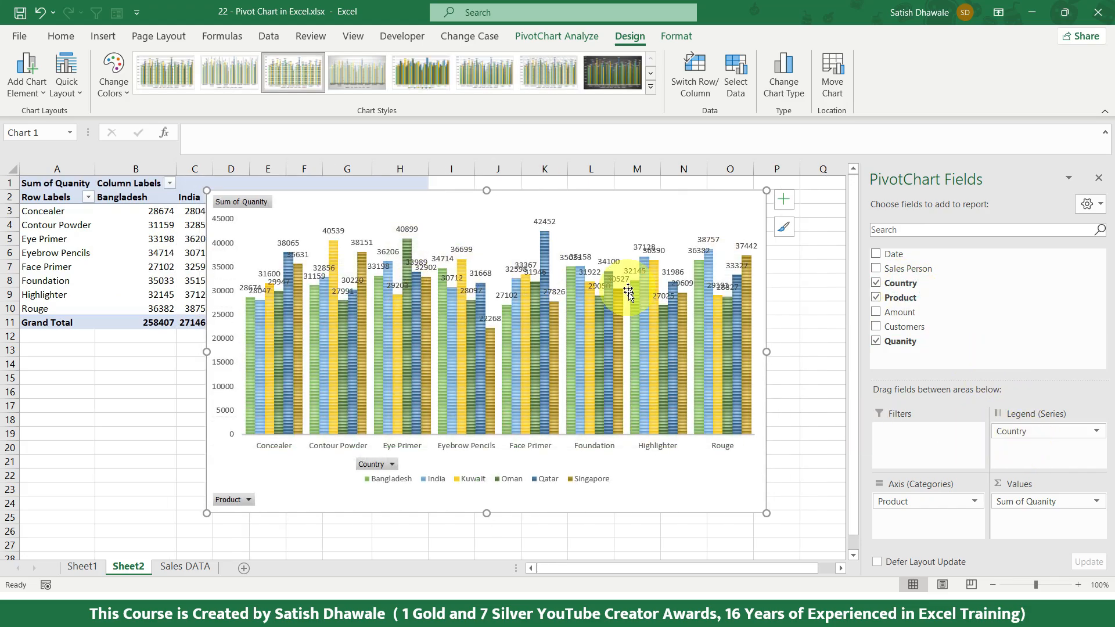
{"action": "mouse_move", "coordinate": [608, 316]}
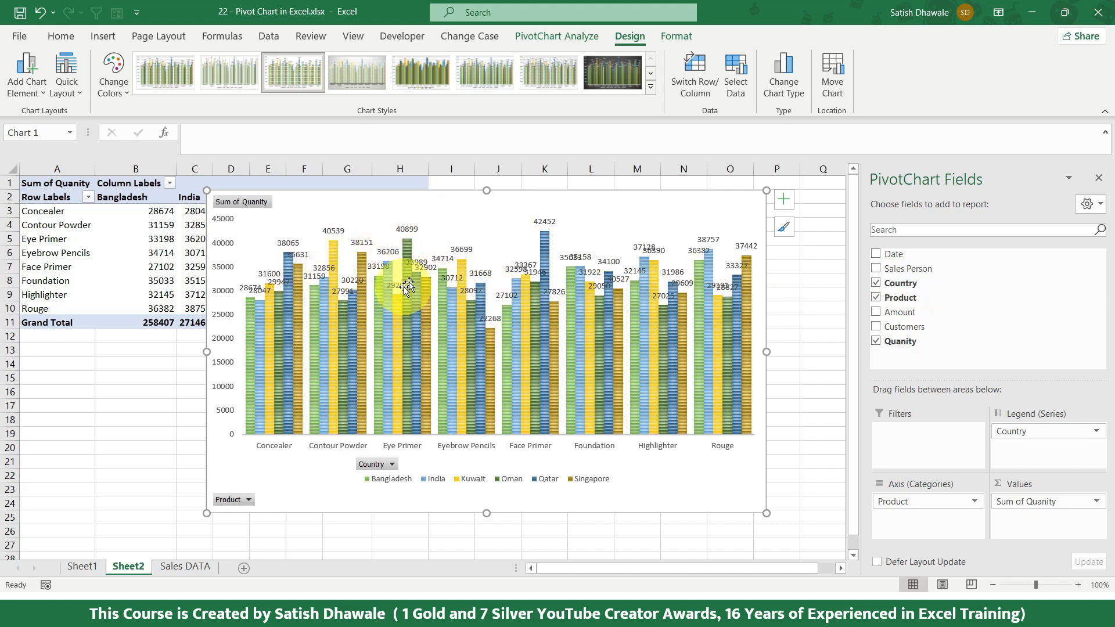
{"action": "left_click", "coordinate": [37, 87]}
{"action": "mouse_move", "coordinate": [44, 176]}
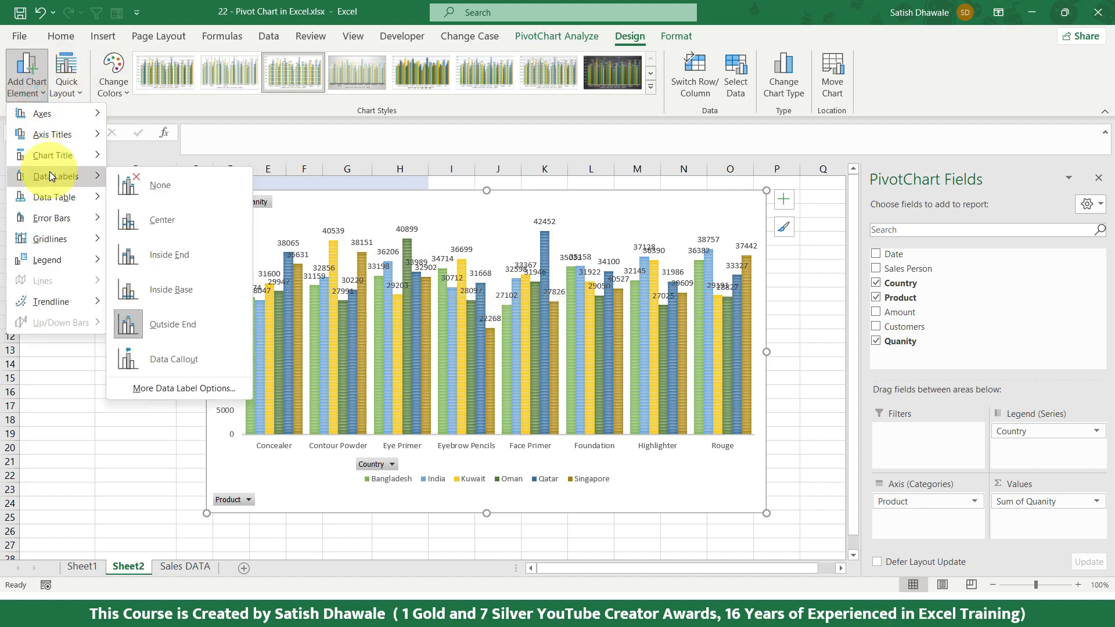
{"action": "left_click", "coordinate": [178, 193]}
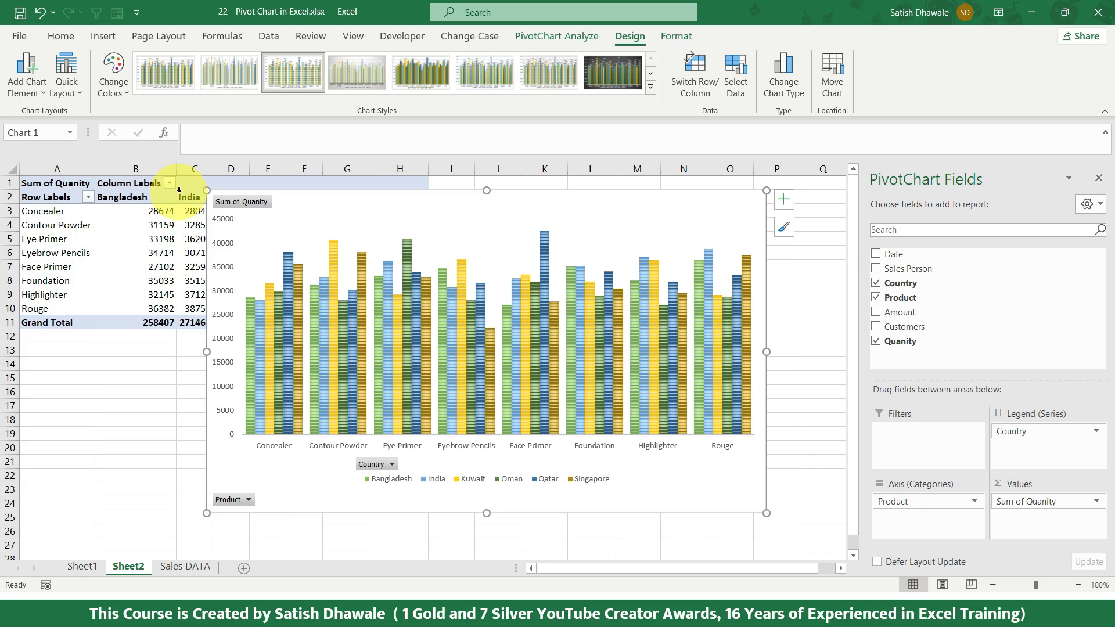
{"action": "key", "text": "ctrl+z"}
{"action": "key", "text": "ctrl+z"}
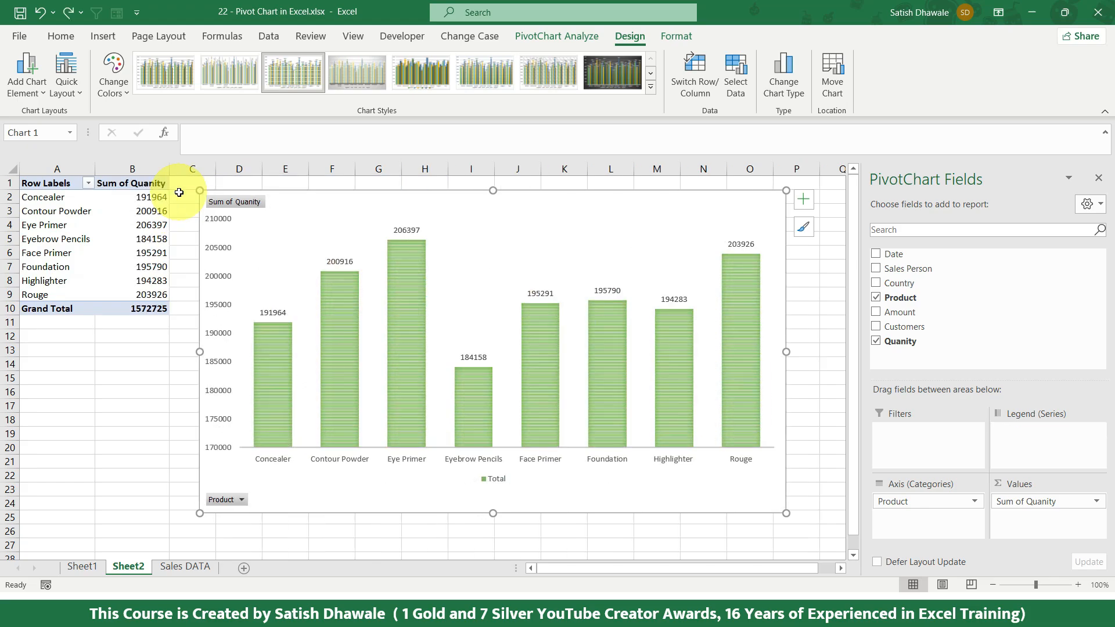
Step: Change the quantity pivot chart to the Line type and apply the dark Style 7
{"action": "mouse_move", "coordinate": [401, 251]}
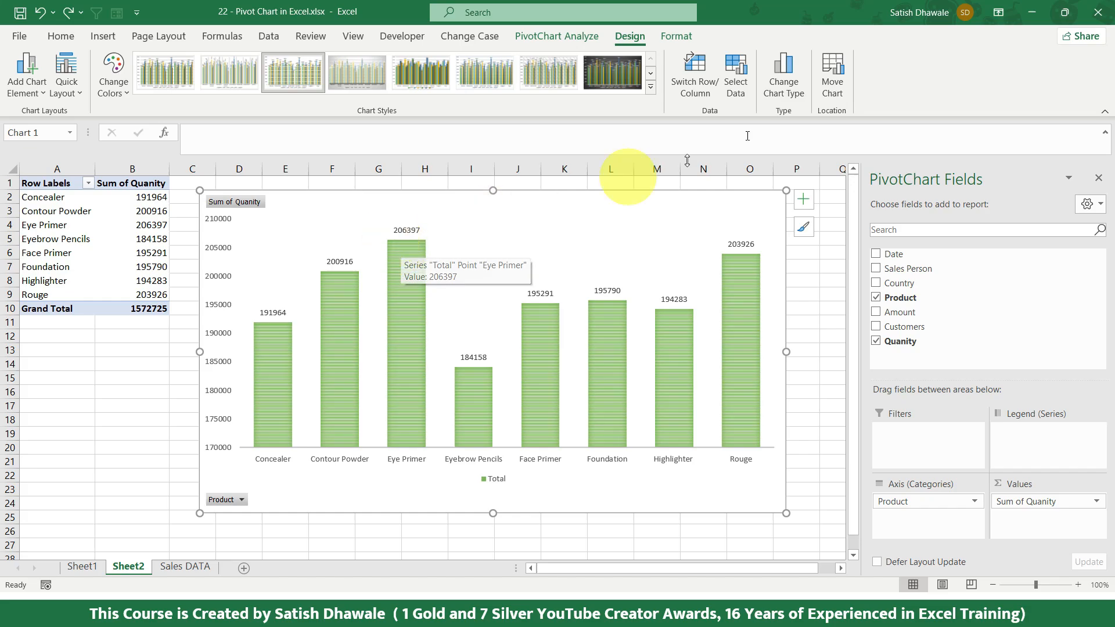
{"action": "left_click", "coordinate": [784, 87]}
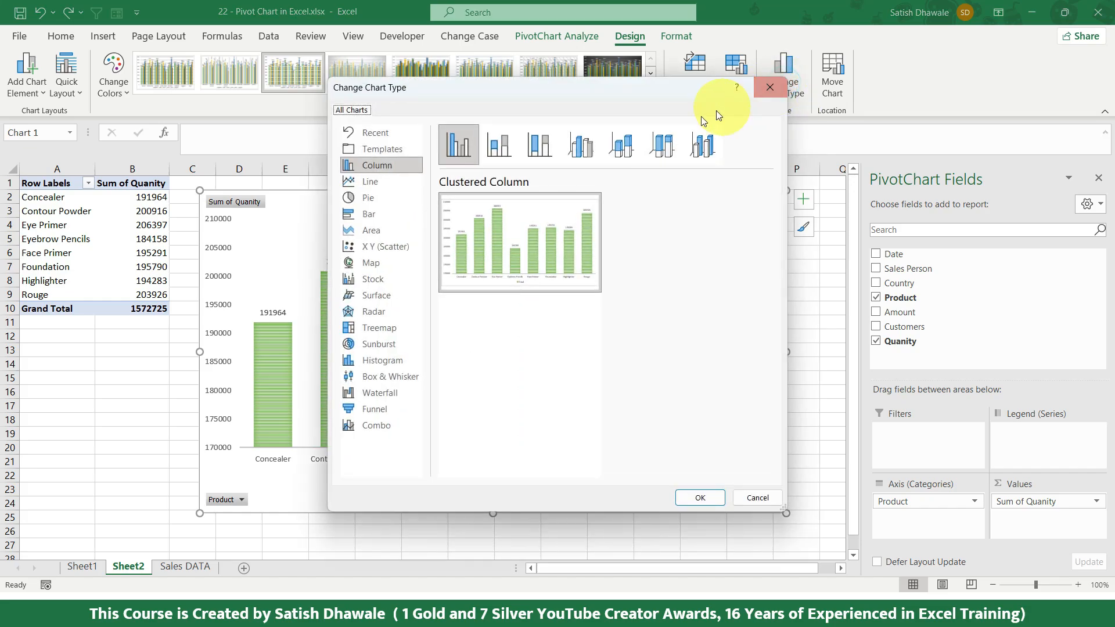
{"action": "mouse_move", "coordinate": [471, 226]}
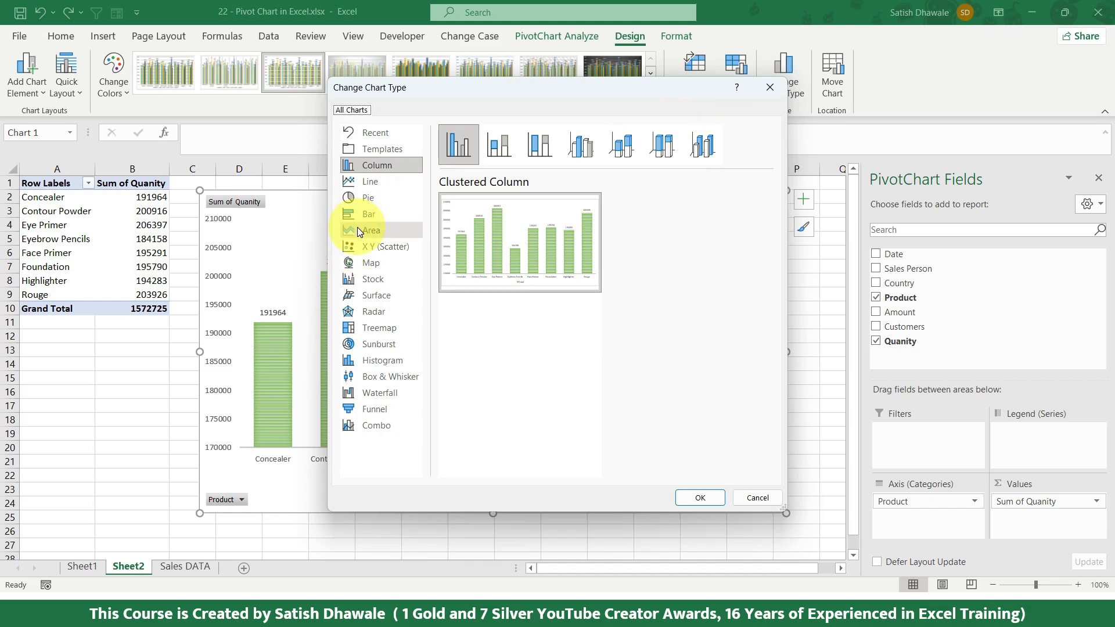
{"action": "left_click", "coordinate": [366, 182]}
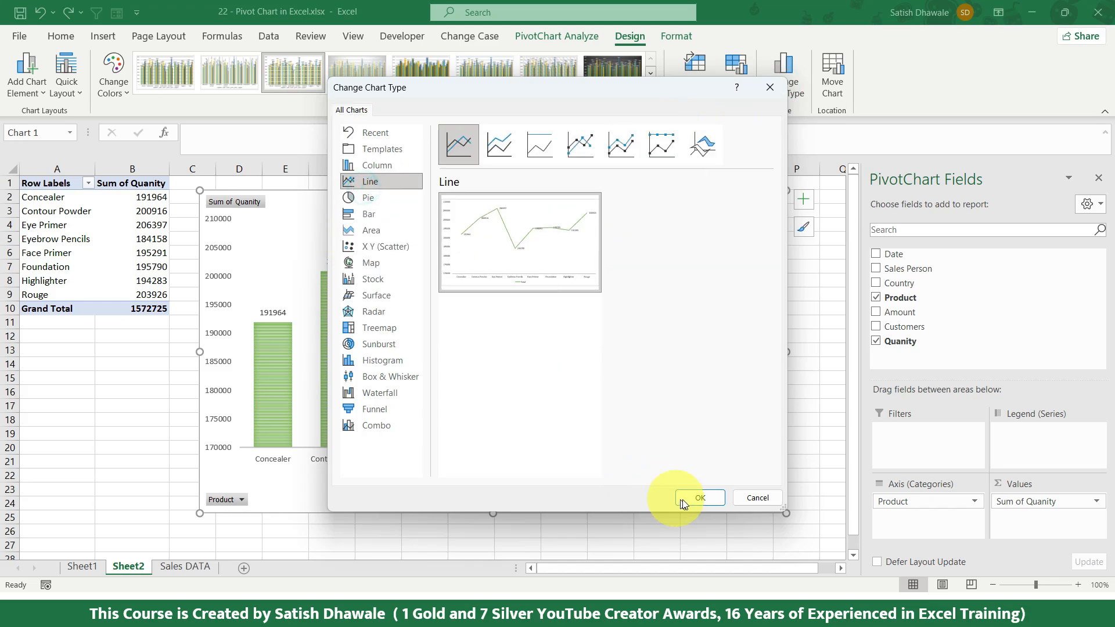
{"action": "left_click", "coordinate": [699, 498]}
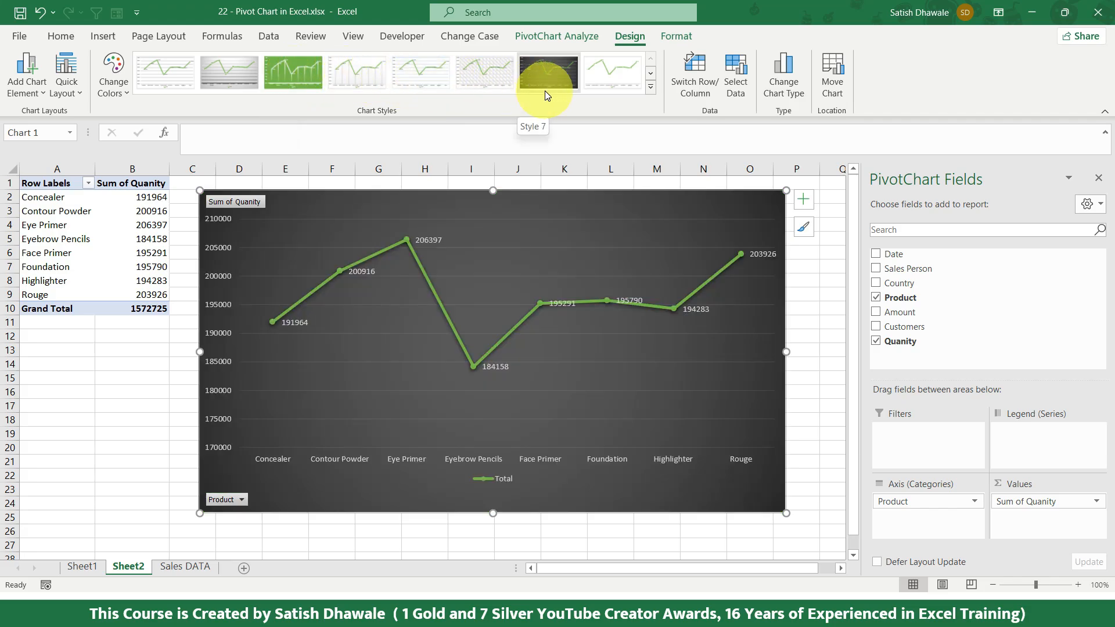
{"action": "left_click", "coordinate": [544, 91]}
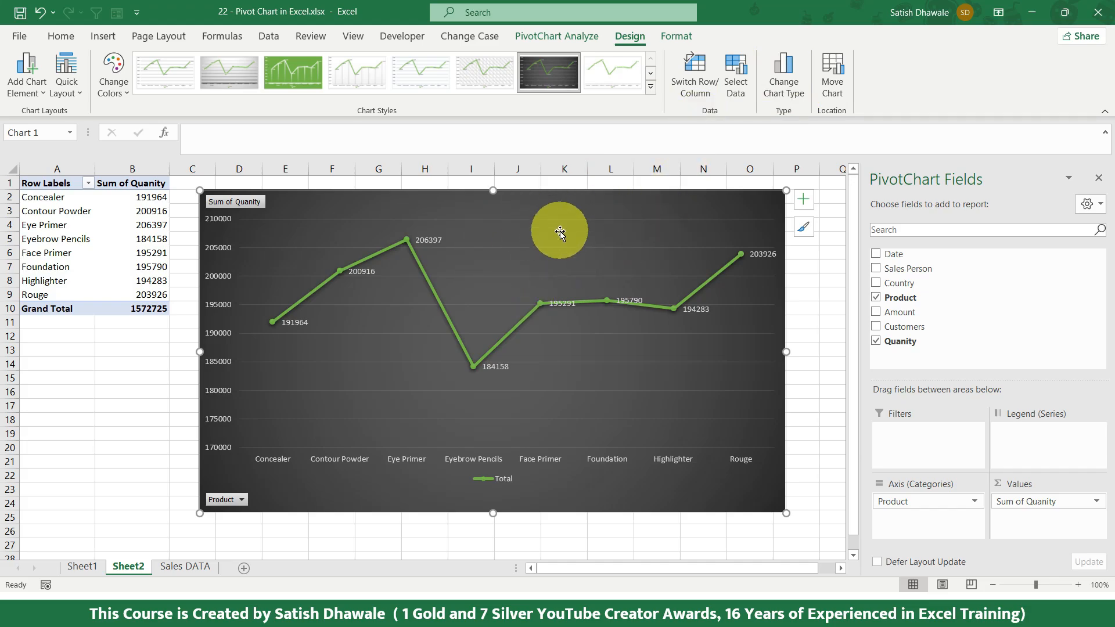
Step: Switch the line chart's rows and columns and switch them back again
{"action": "left_click", "coordinate": [690, 76]}
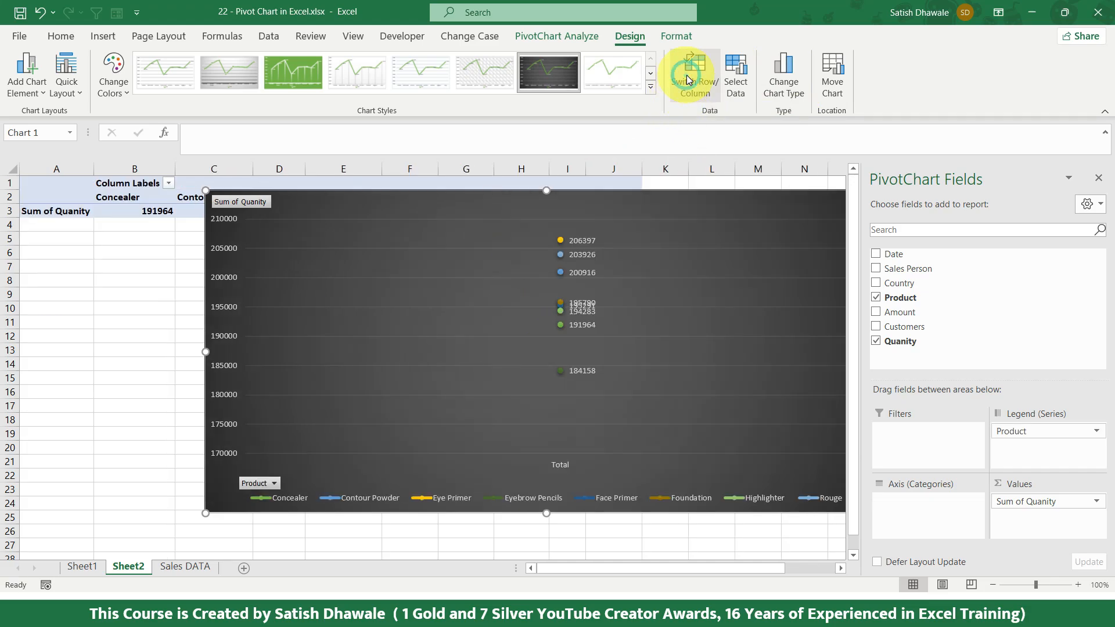
{"action": "left_click", "coordinate": [686, 75]}
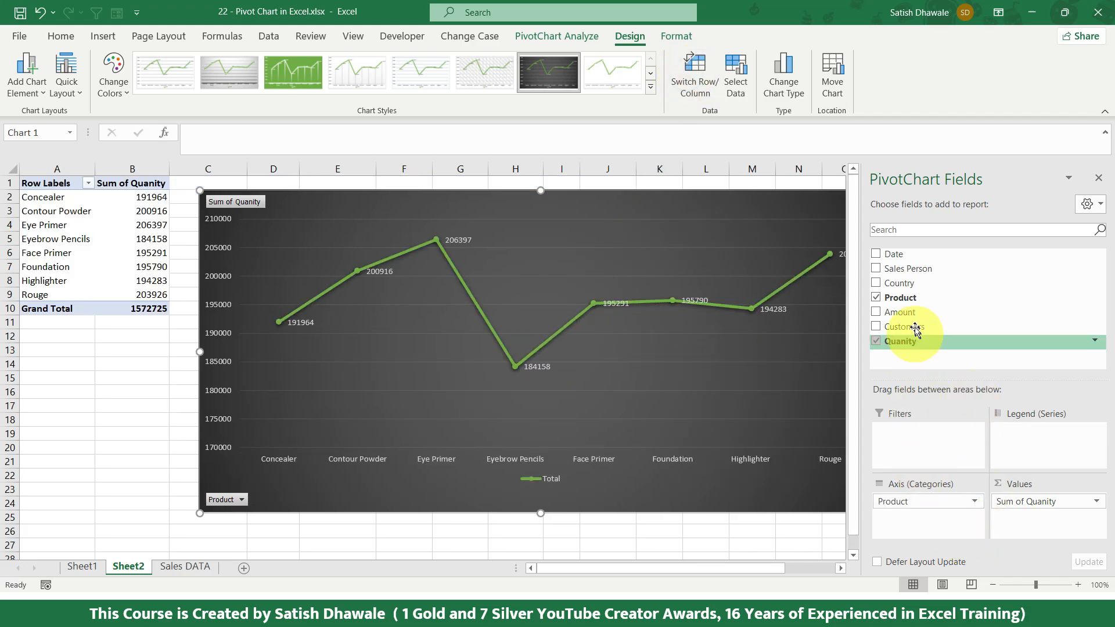
Step: Replace Product with Country as the chart's axis field by adding Country as legend series, switching rows and columns, and removing Product
{"action": "left_click_drag", "start_coordinate": [900, 283], "coordinate": [1032, 436]}
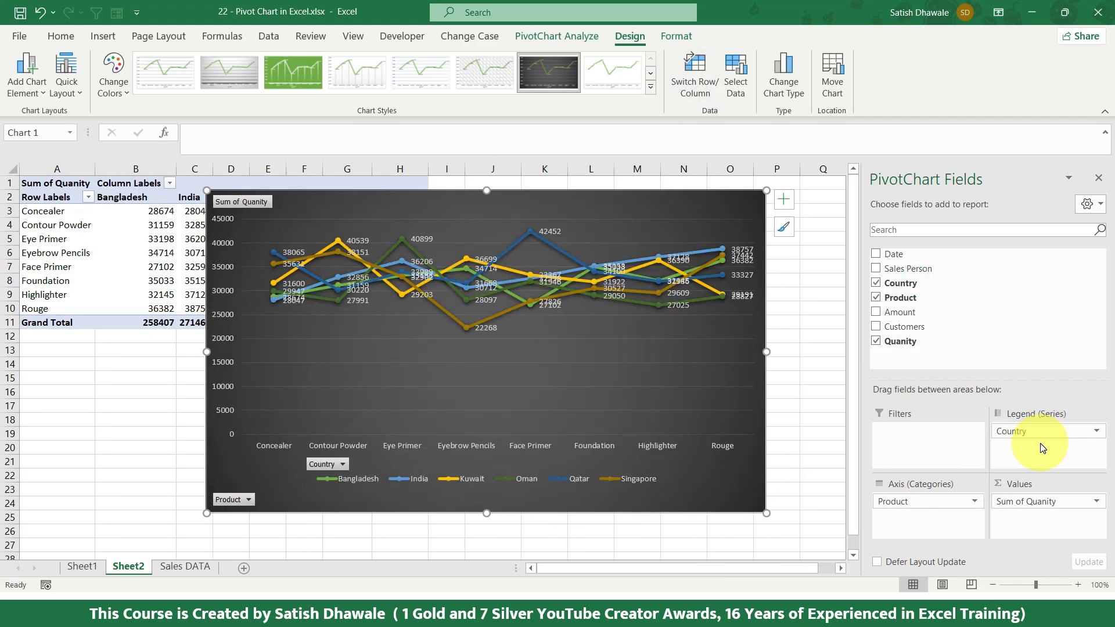
{"action": "left_click", "coordinate": [688, 83]}
{"action": "left_click", "coordinate": [689, 84]}
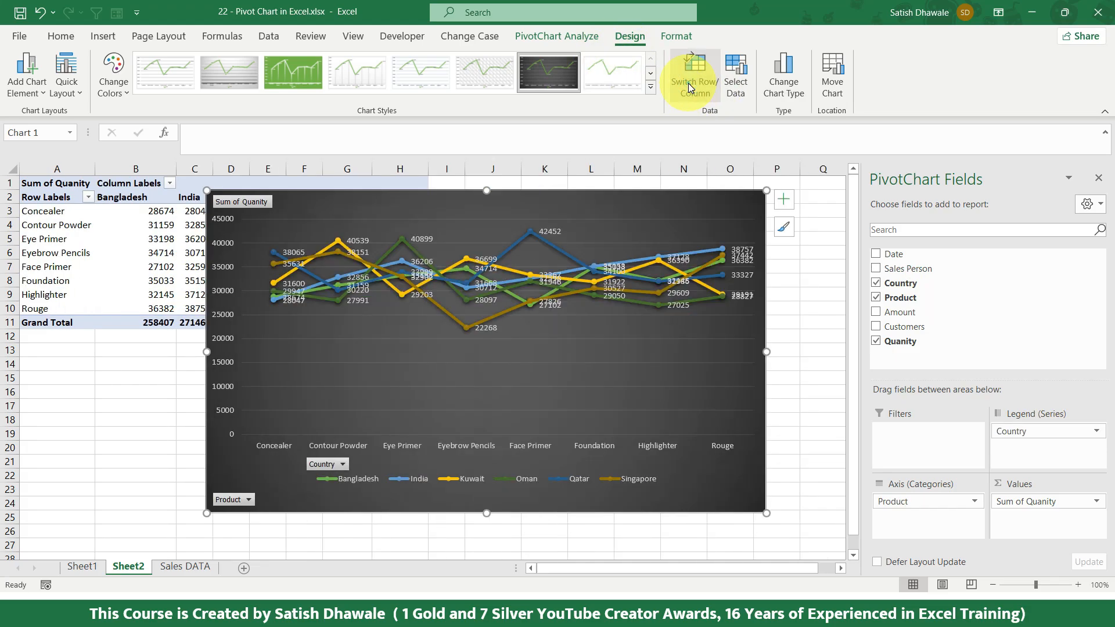
{"action": "left_click", "coordinate": [689, 85]}
{"action": "left_click", "coordinate": [689, 84]}
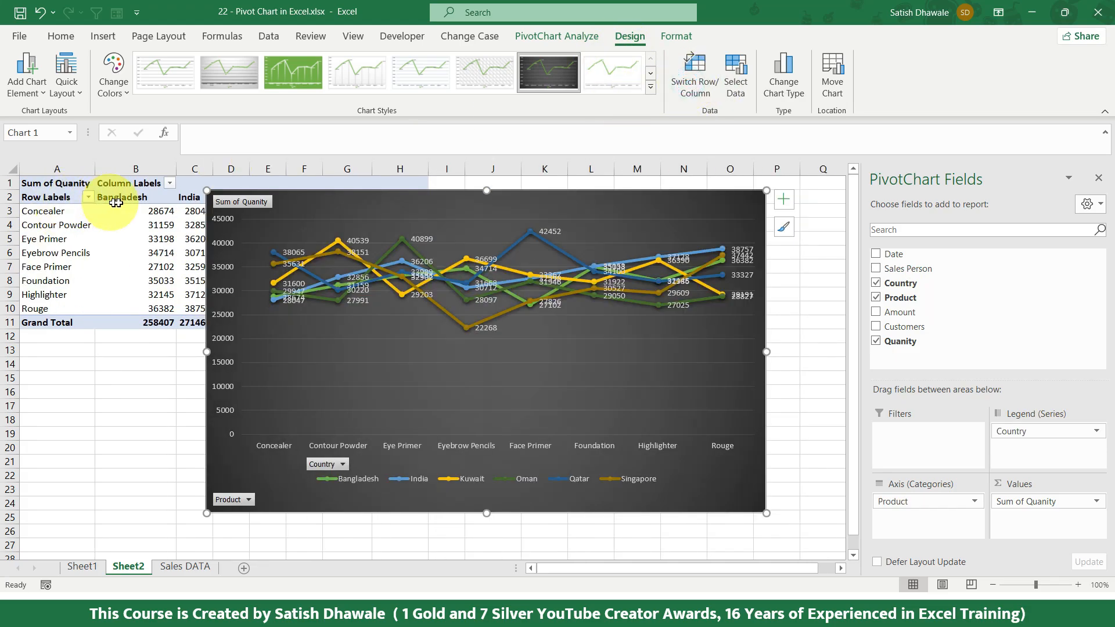
{"action": "left_click", "coordinate": [688, 84]}
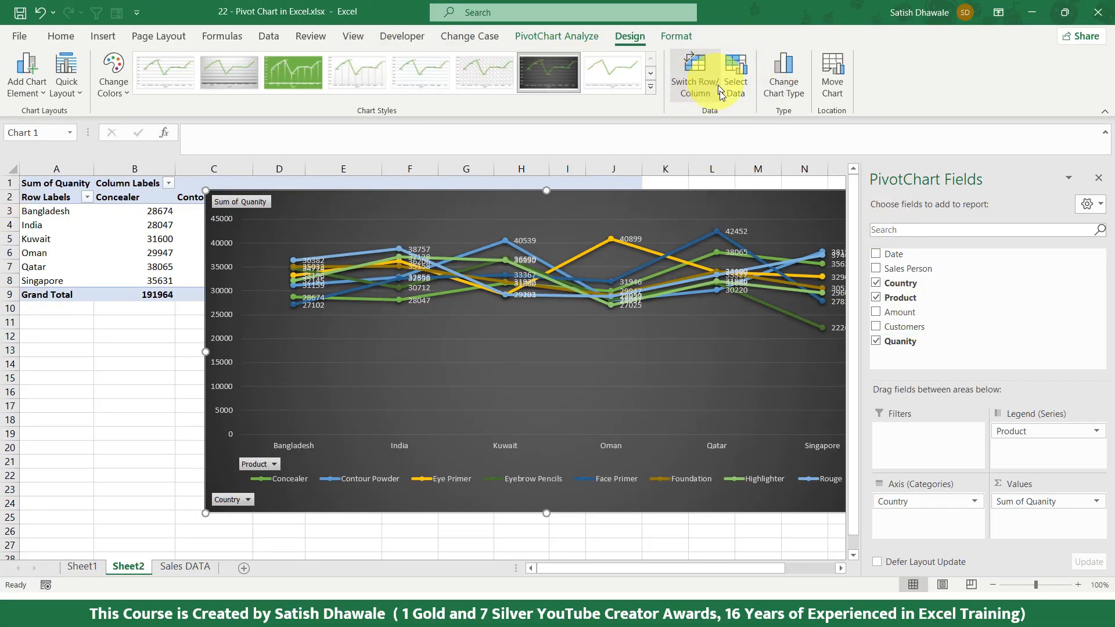
{"action": "left_click_drag", "start_coordinate": [1025, 447], "coordinate": [958, 325]}
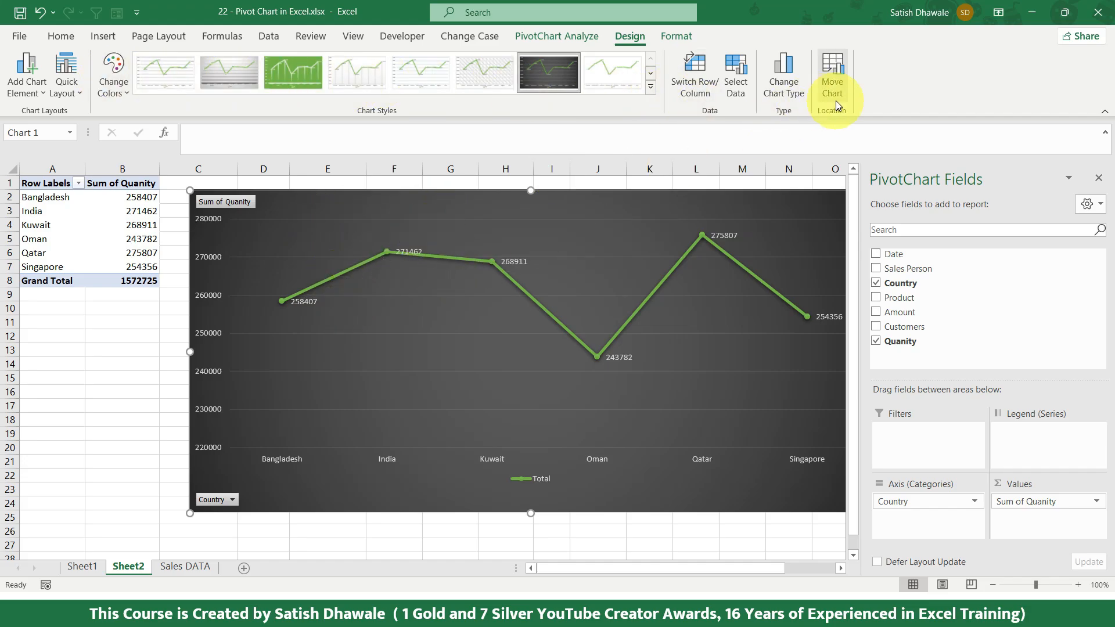
{"action": "left_click", "coordinate": [838, 81]}
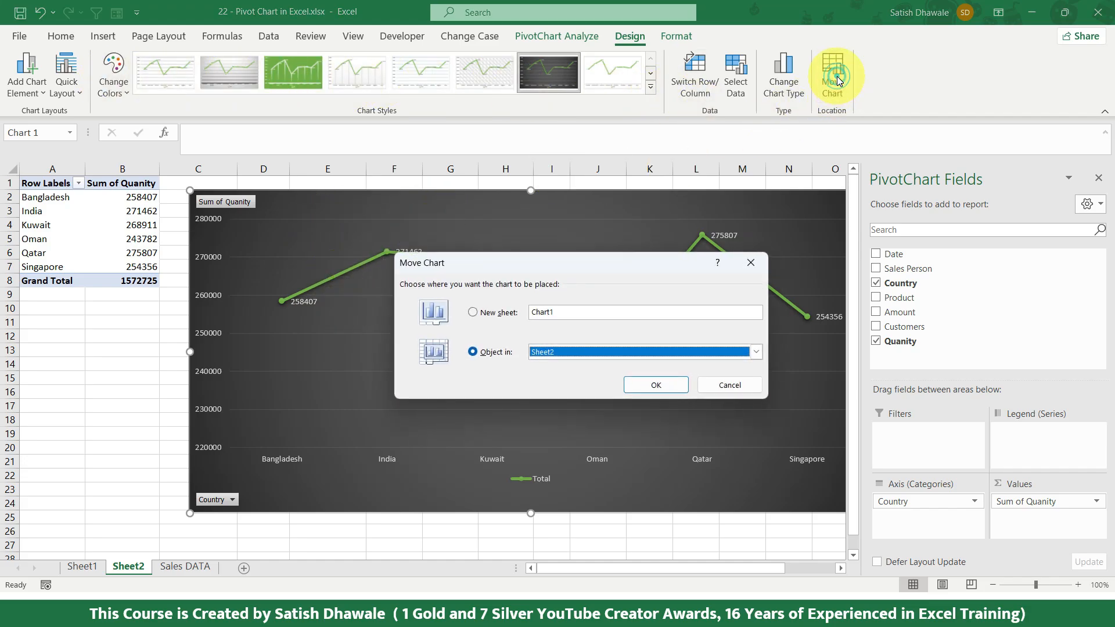
{"action": "left_click", "coordinate": [509, 313]}
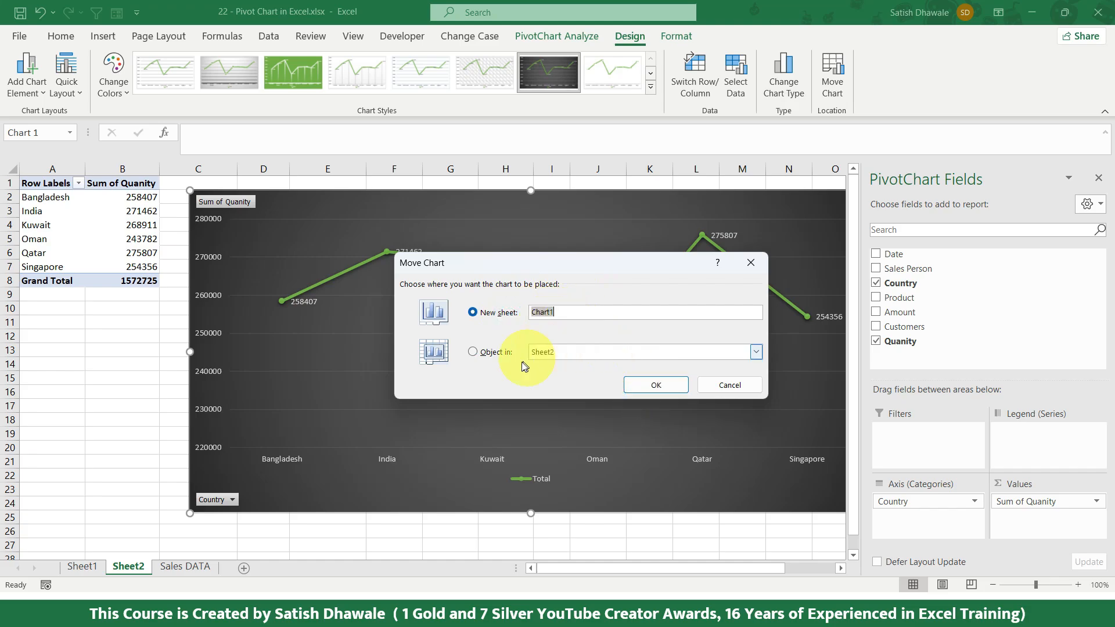
{"action": "left_click", "coordinate": [495, 353]}
{"action": "left_click", "coordinate": [550, 352]}
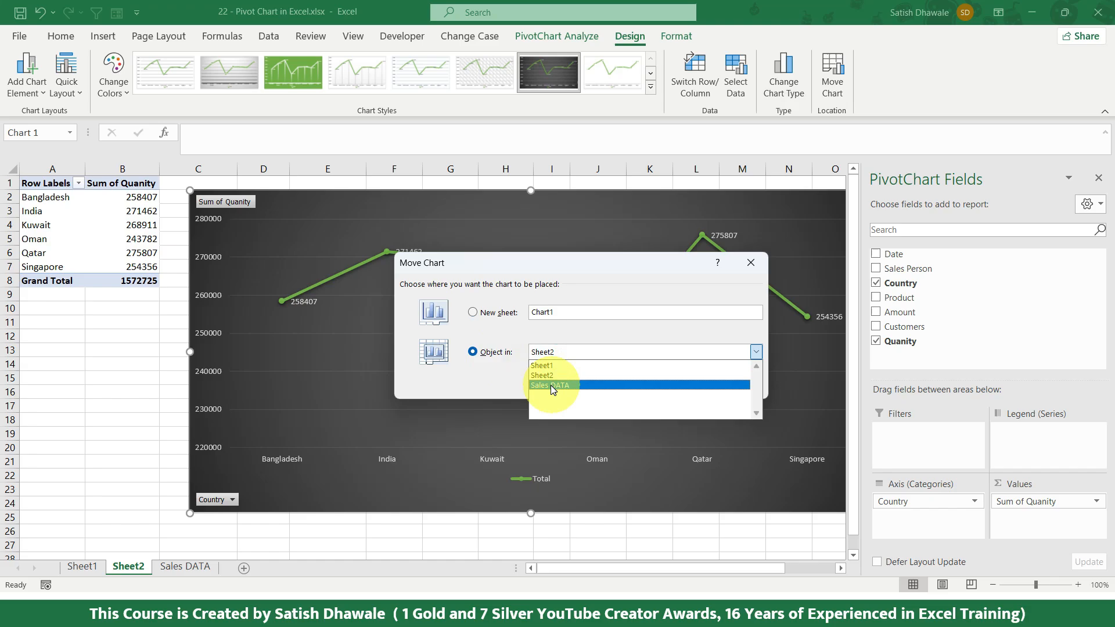
{"action": "left_click", "coordinate": [553, 386]}
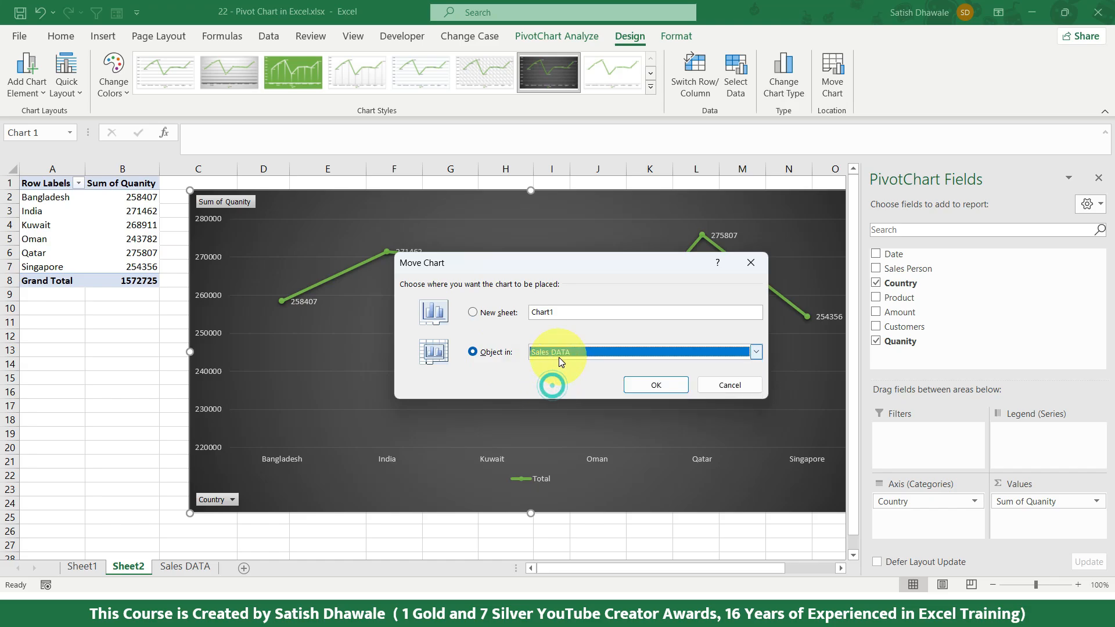
{"action": "left_click", "coordinate": [751, 387]}
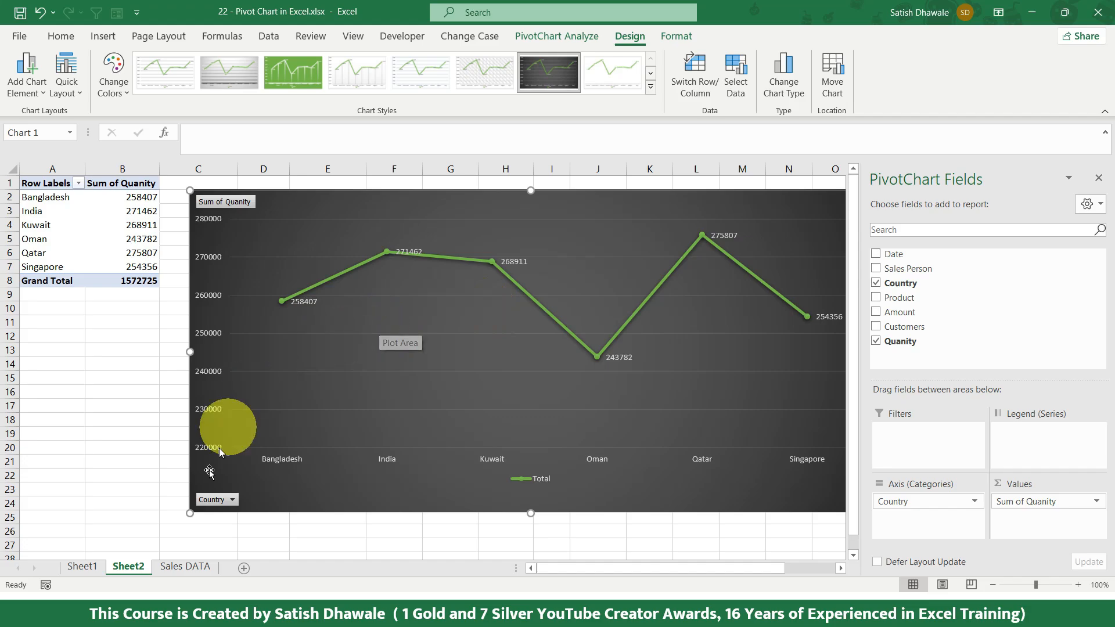
Step: Compare the Amount by Country PivotTable and chart on Sheet1 with their source records on the Sales DATA sheet
{"action": "left_click", "coordinate": [91, 568]}
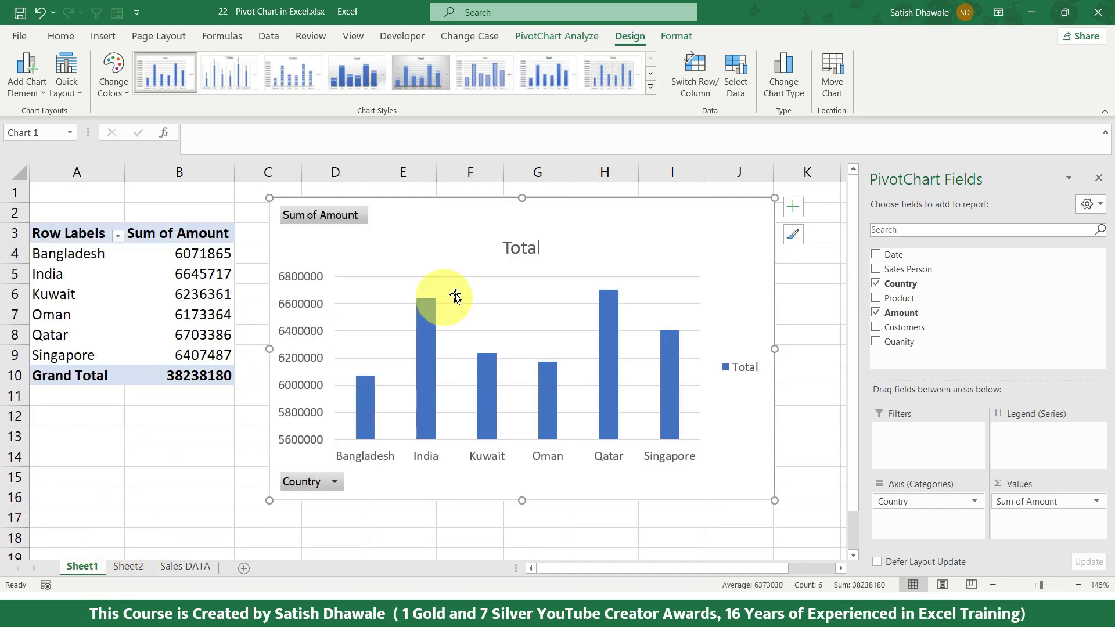
{"action": "left_click", "coordinate": [476, 212]}
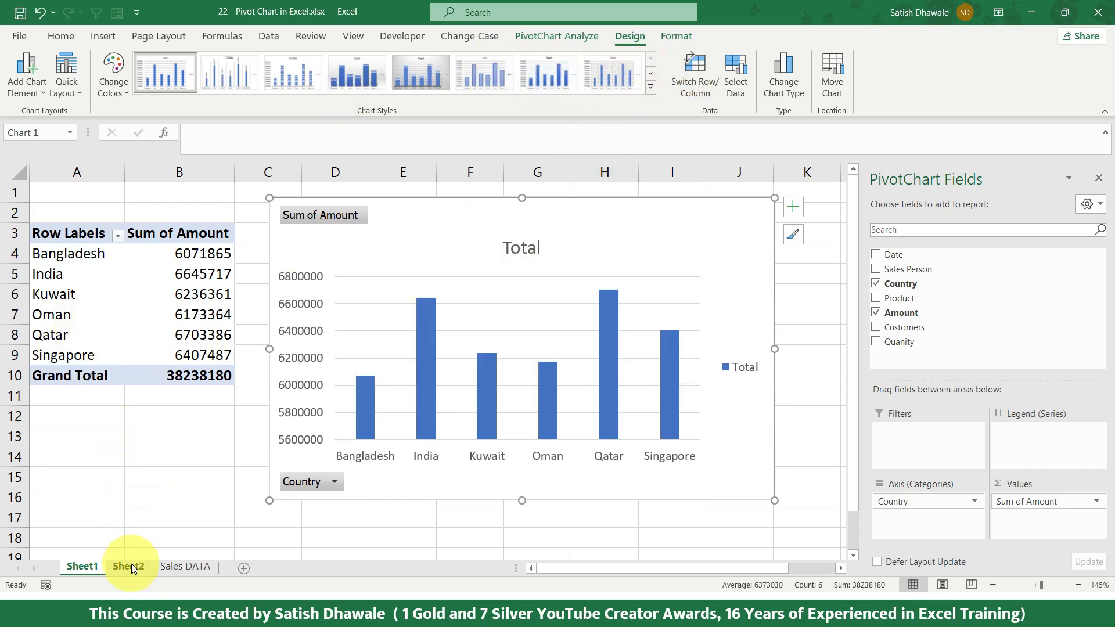
{"action": "left_click", "coordinate": [180, 566]}
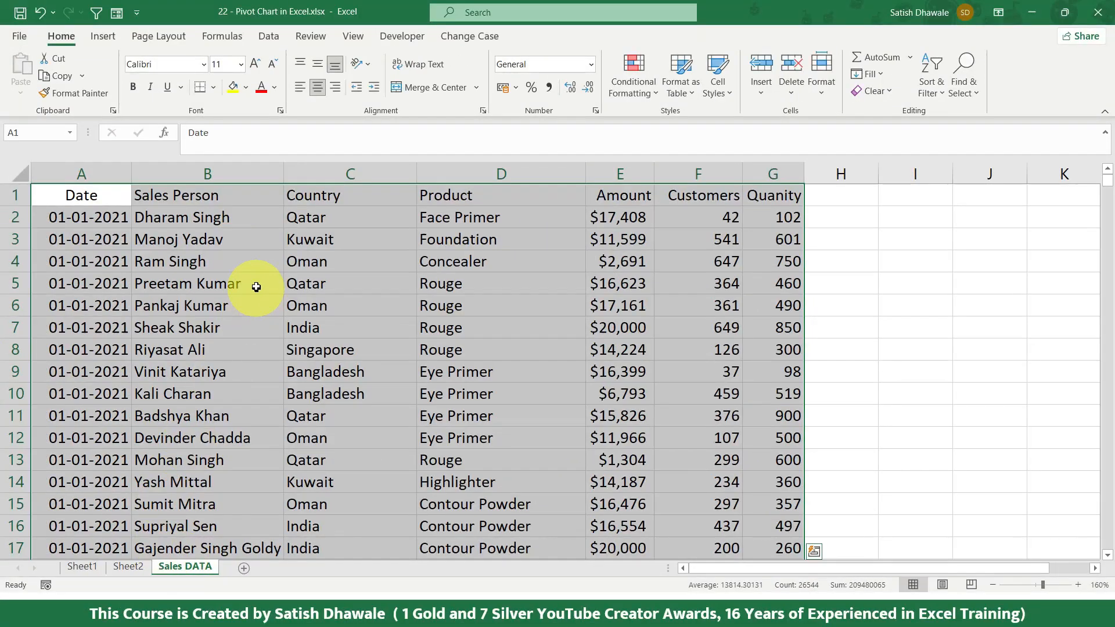
{"action": "left_click", "coordinate": [256, 283]}
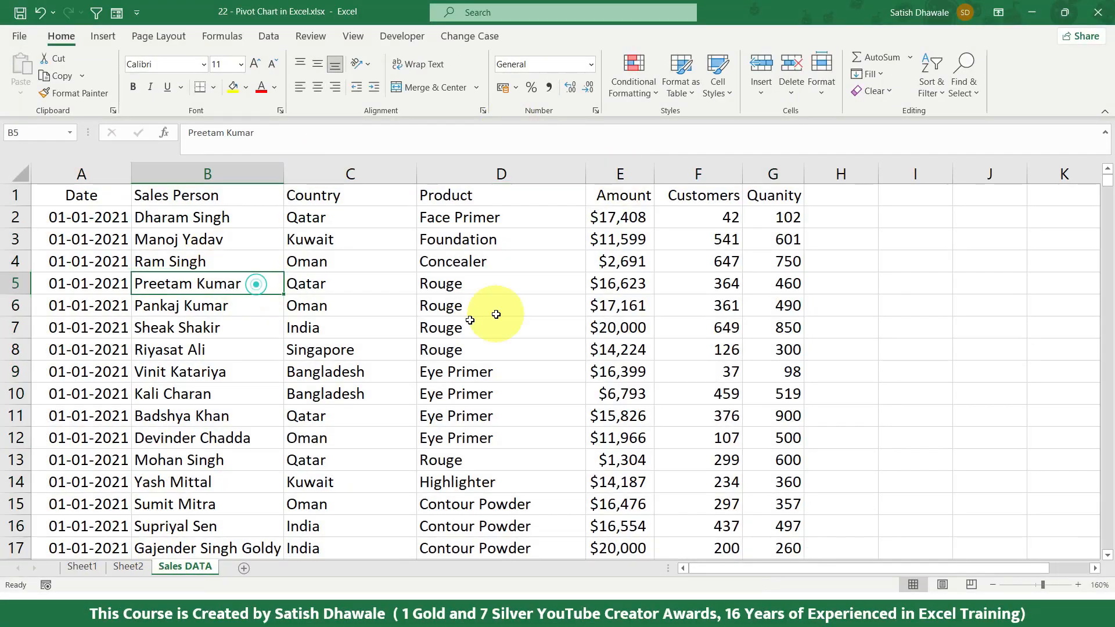
{"action": "left_click", "coordinate": [82, 567]}
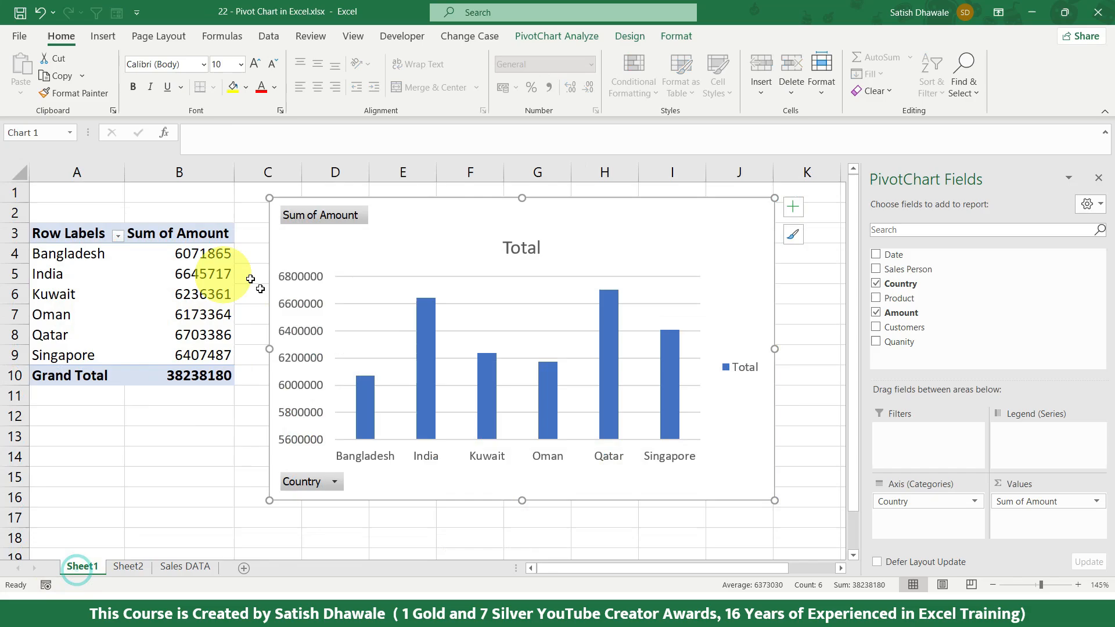
{"action": "left_click", "coordinate": [181, 567]}
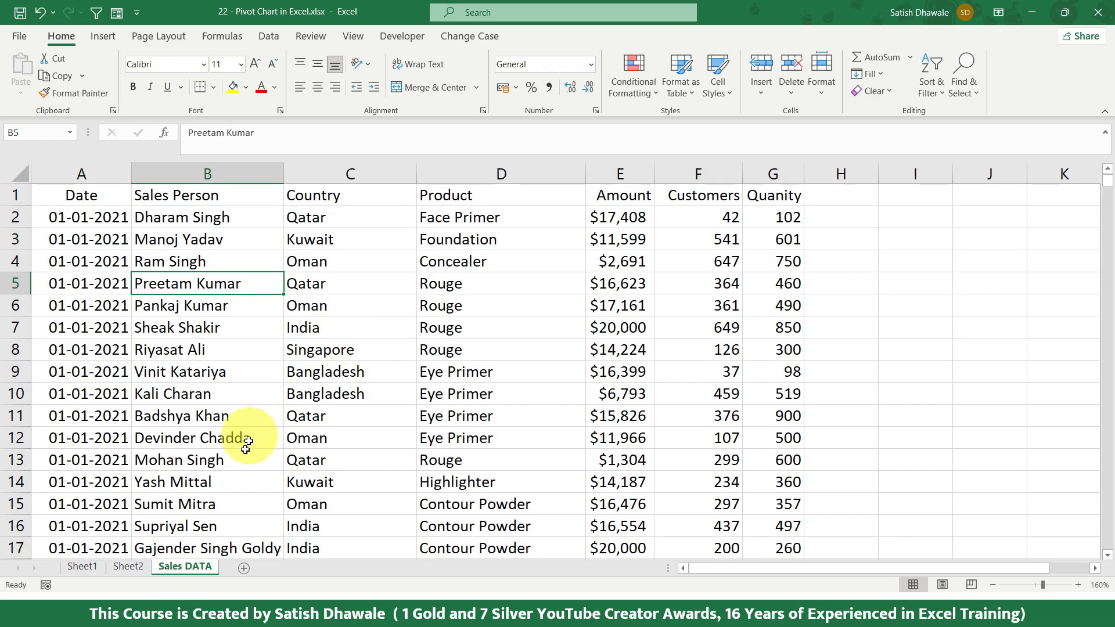
{"action": "left_click", "coordinate": [617, 219]}
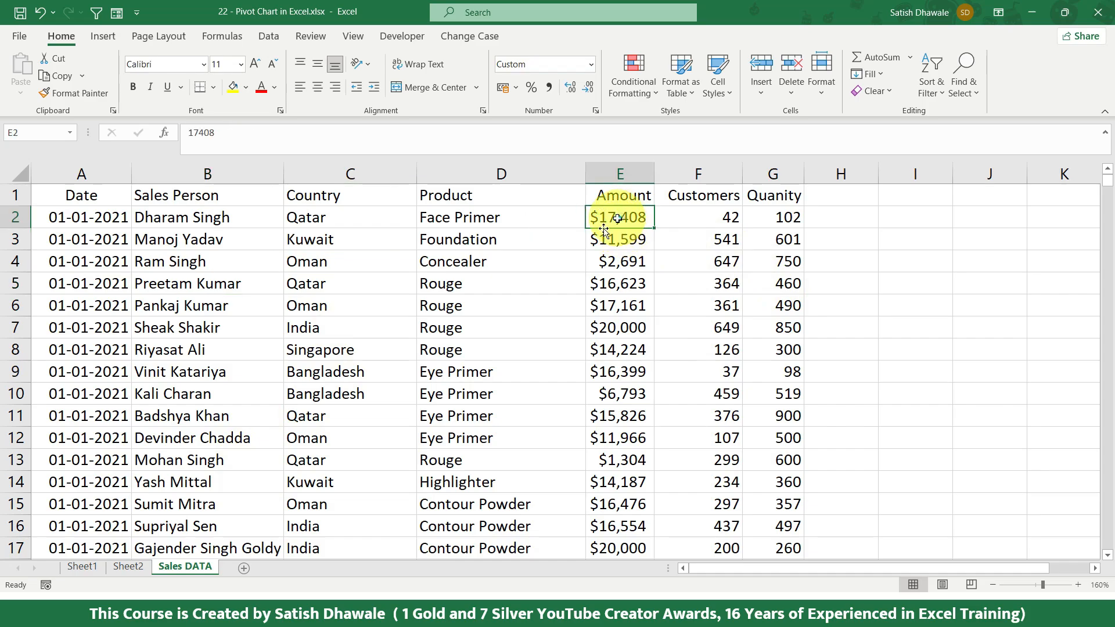
Step: Set the Amount in cell E7 of the Sales DATA sheet, the India Rouge record, to 500000
{"action": "left_click", "coordinate": [333, 523]}
{"action": "left_click_drag", "start_coordinate": [418, 331], "coordinate": [717, 329]}
{"action": "left_click", "coordinate": [628, 328]}
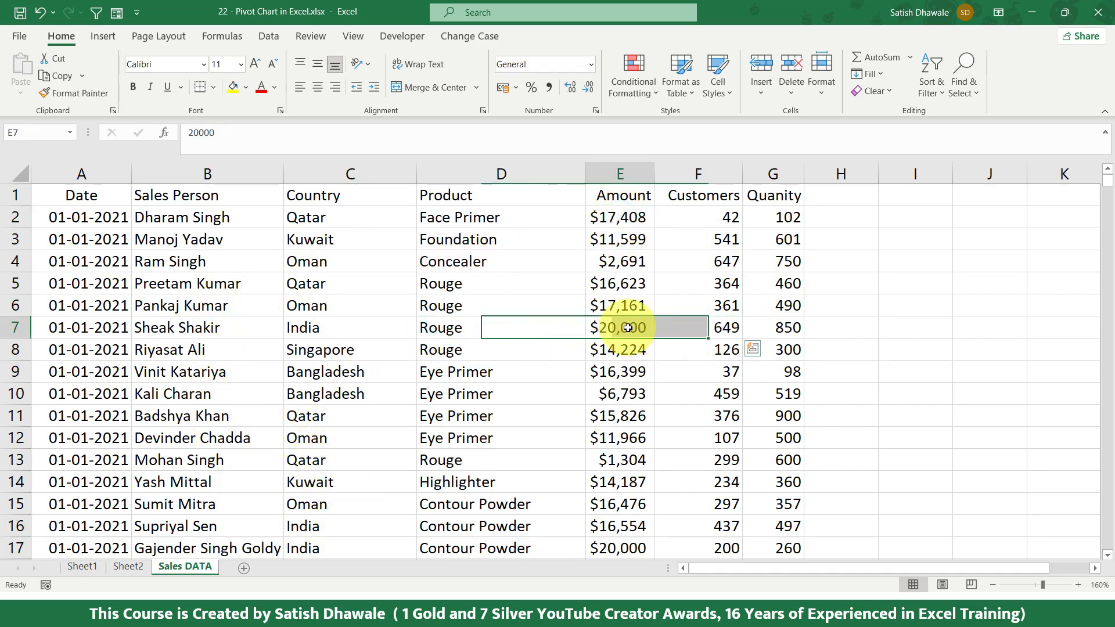
{"action": "left_click", "coordinate": [627, 328]}
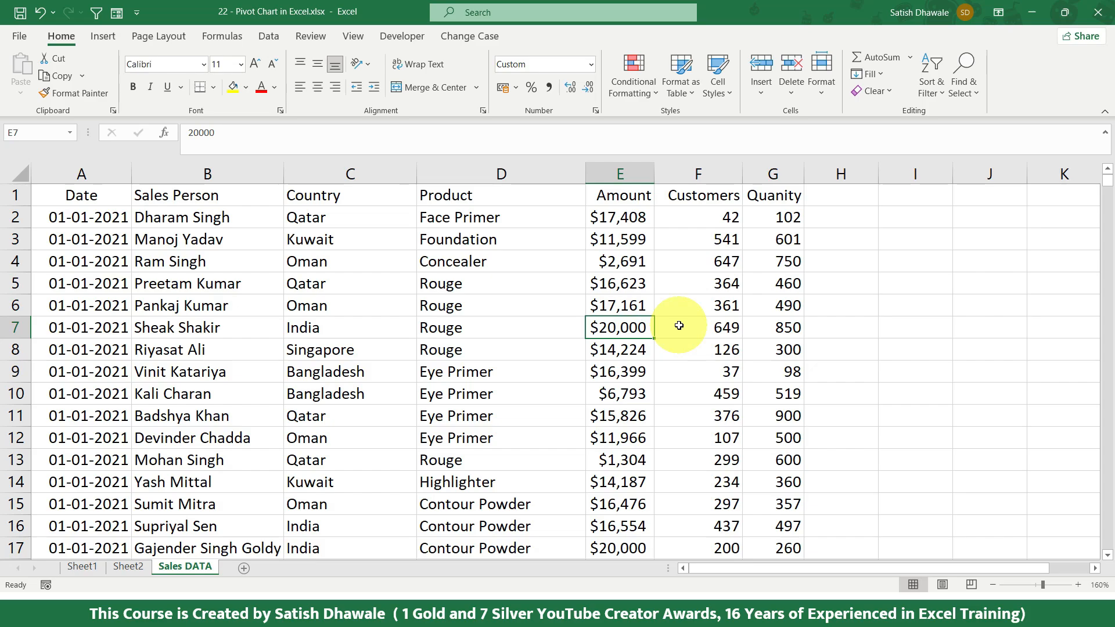
{"action": "type", "text": "50"}
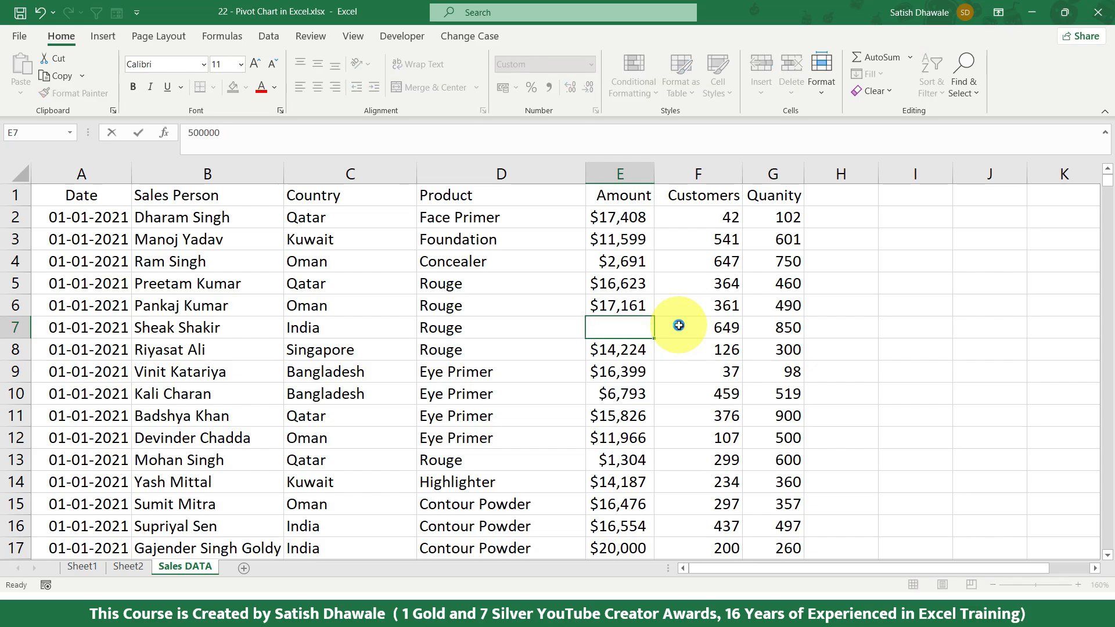
{"action": "key", "text": "Return"}
{"action": "left_click", "coordinate": [626, 328]}
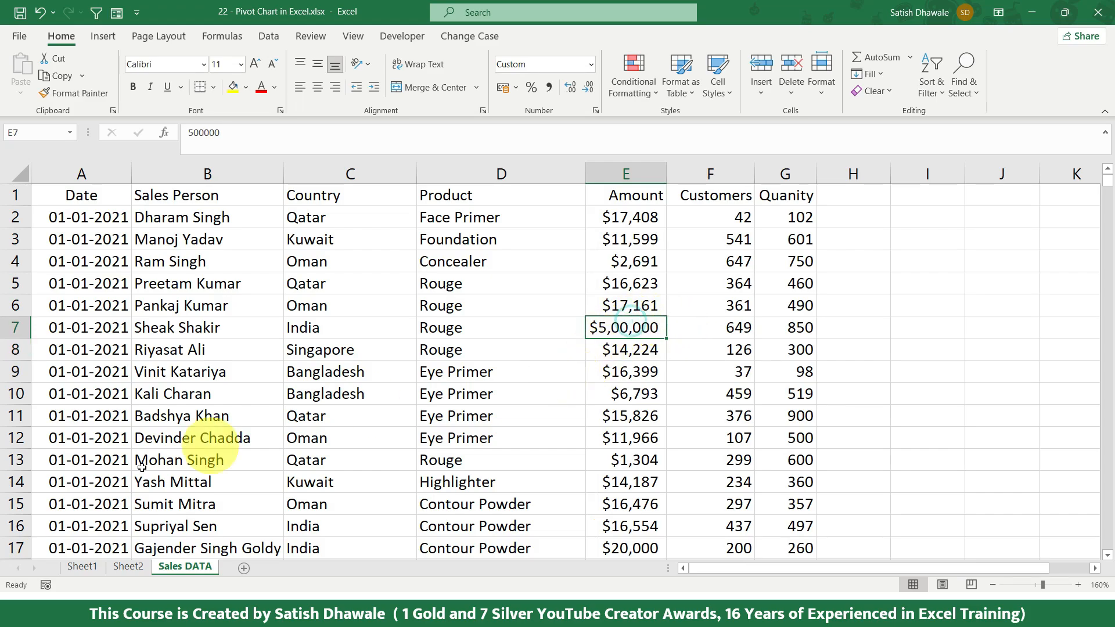
Step: Refresh all PivotTables in the workbook from Sheet1 and check India's Sum of Amount in the table and chart
{"action": "left_click", "coordinate": [82, 566]}
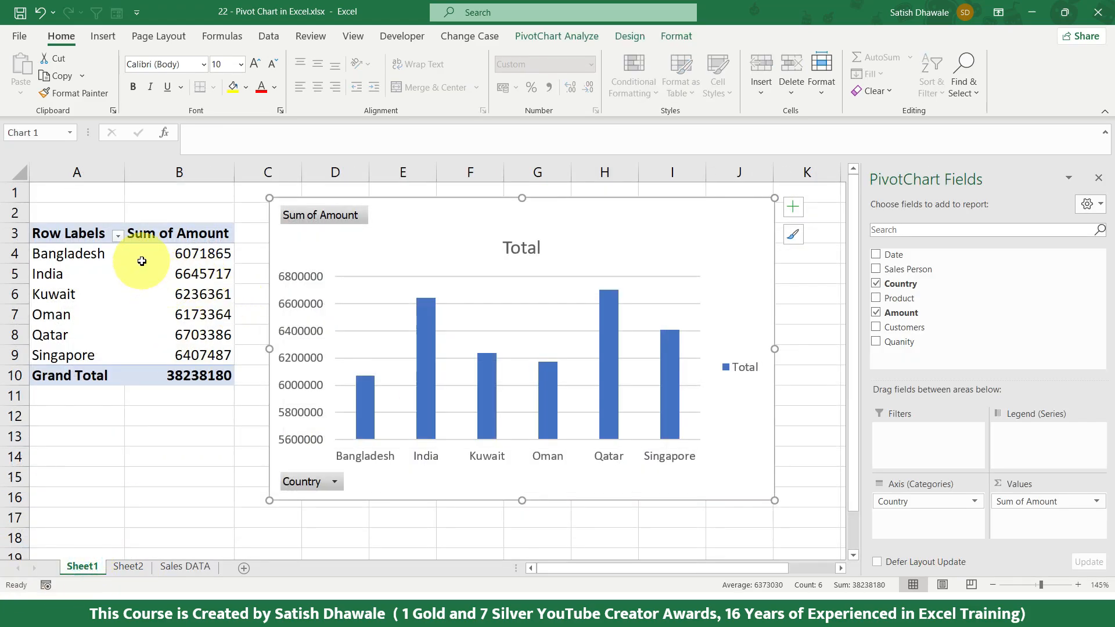
{"action": "left_click_drag", "start_coordinate": [66, 271], "coordinate": [181, 269]}
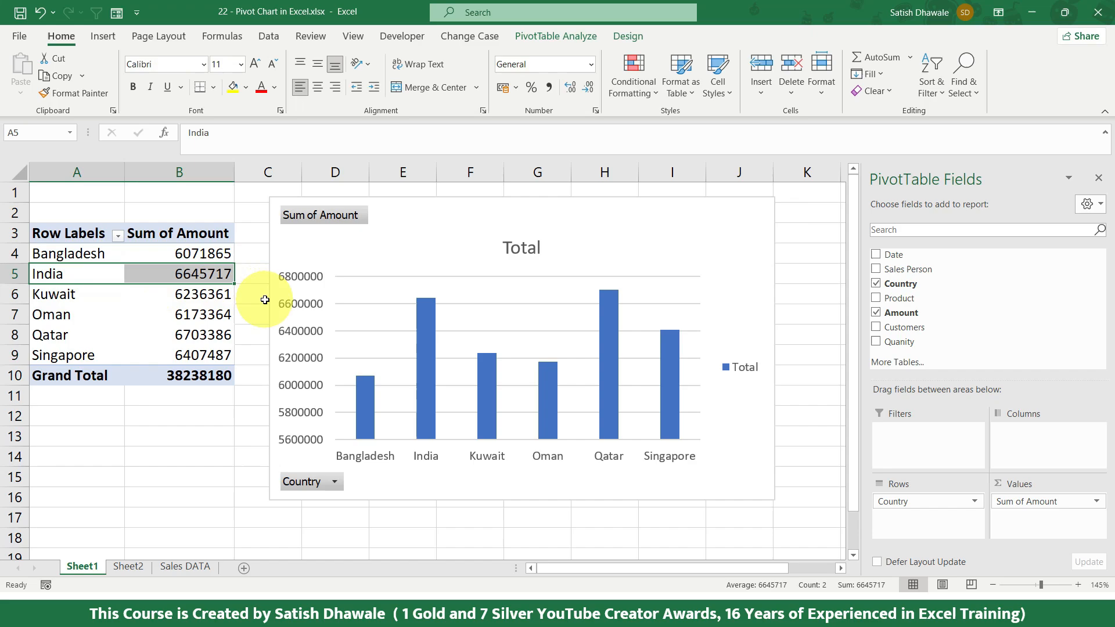
{"action": "left_click", "coordinate": [386, 215]}
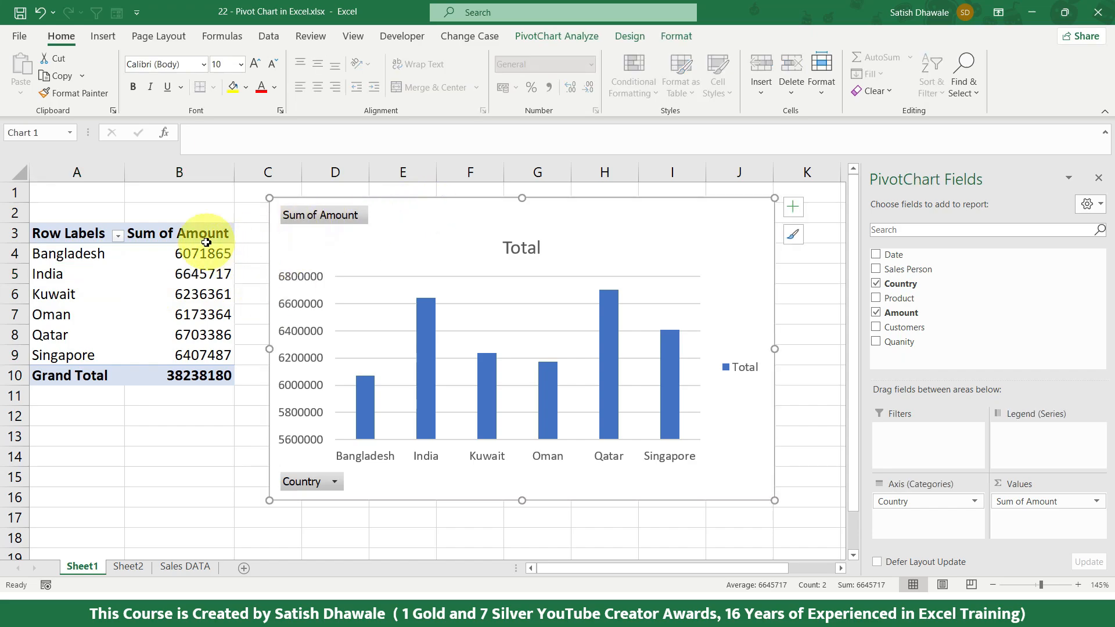
{"action": "left_click", "coordinate": [173, 262]}
{"action": "left_click", "coordinate": [538, 38]}
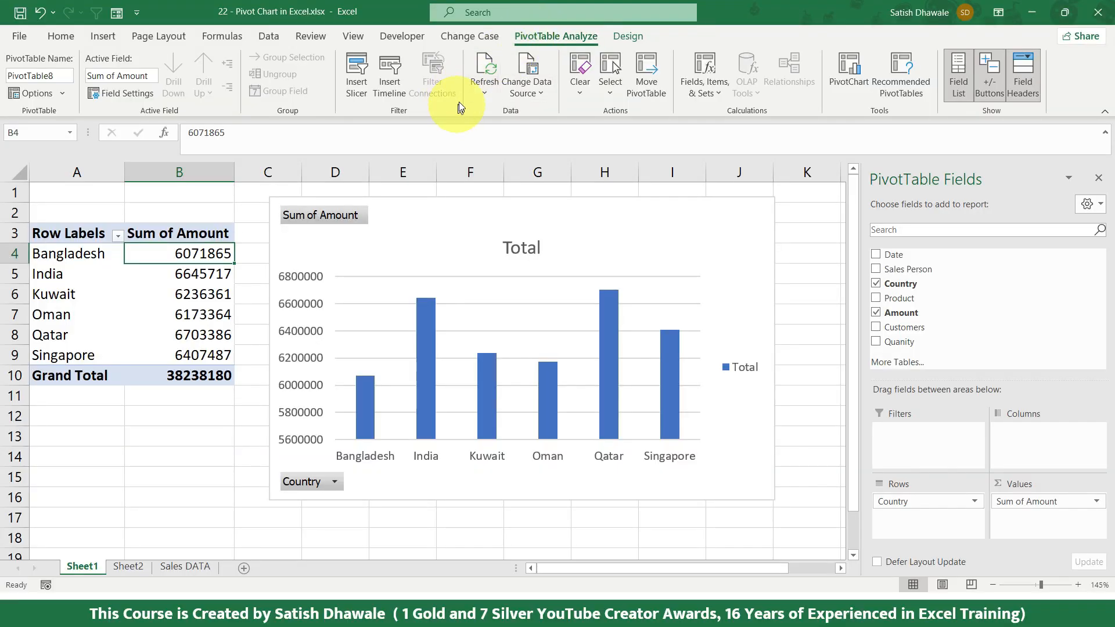
{"action": "left_click", "coordinate": [375, 191]}
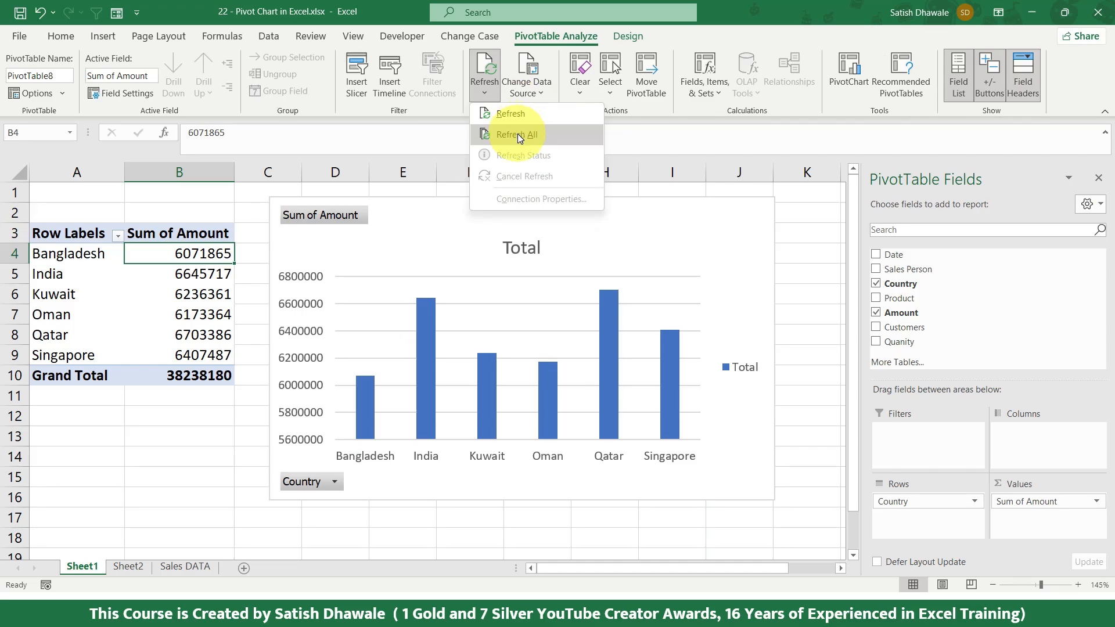
{"action": "left_click", "coordinate": [517, 134]}
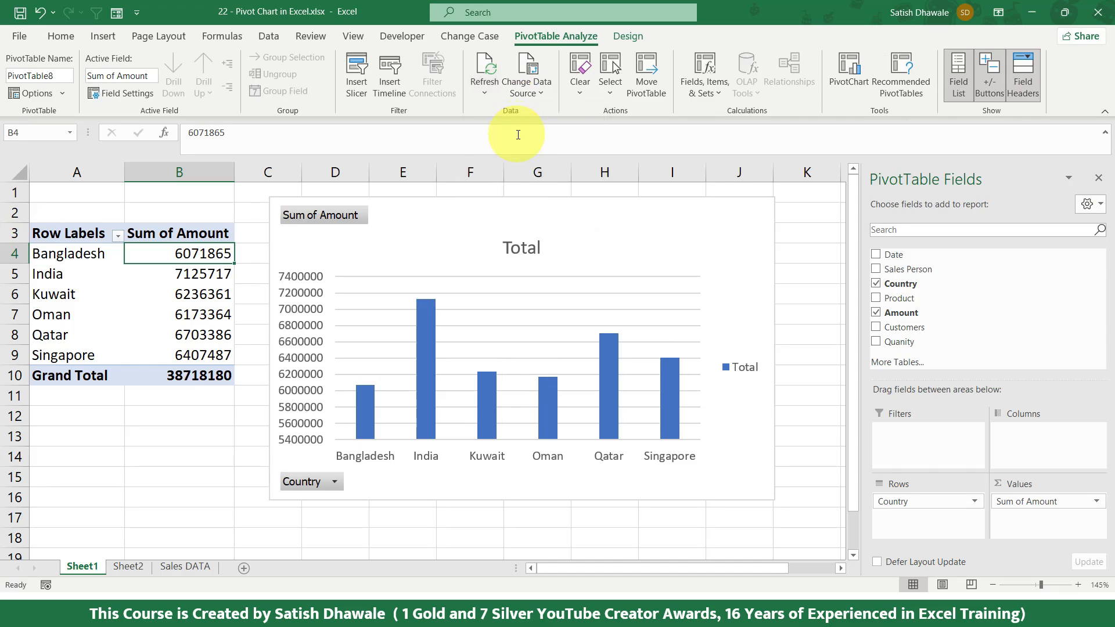
{"action": "left_click", "coordinate": [165, 268]}
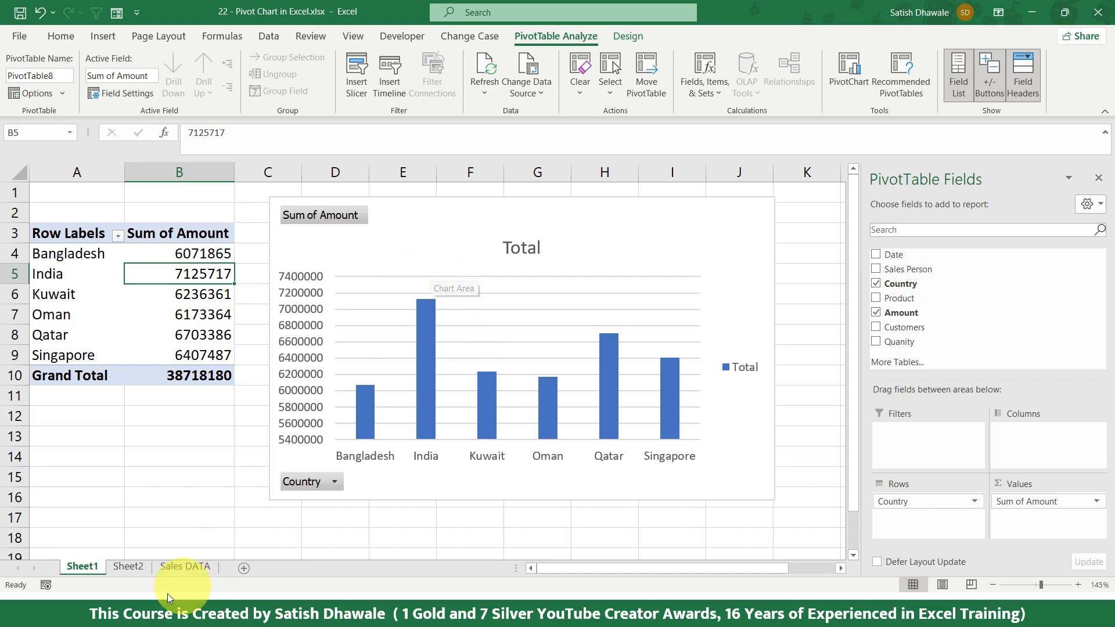
Step: Set the Amount in cell E7 of the Sales DATA sheet to 2500
{"action": "left_click", "coordinate": [194, 566]}
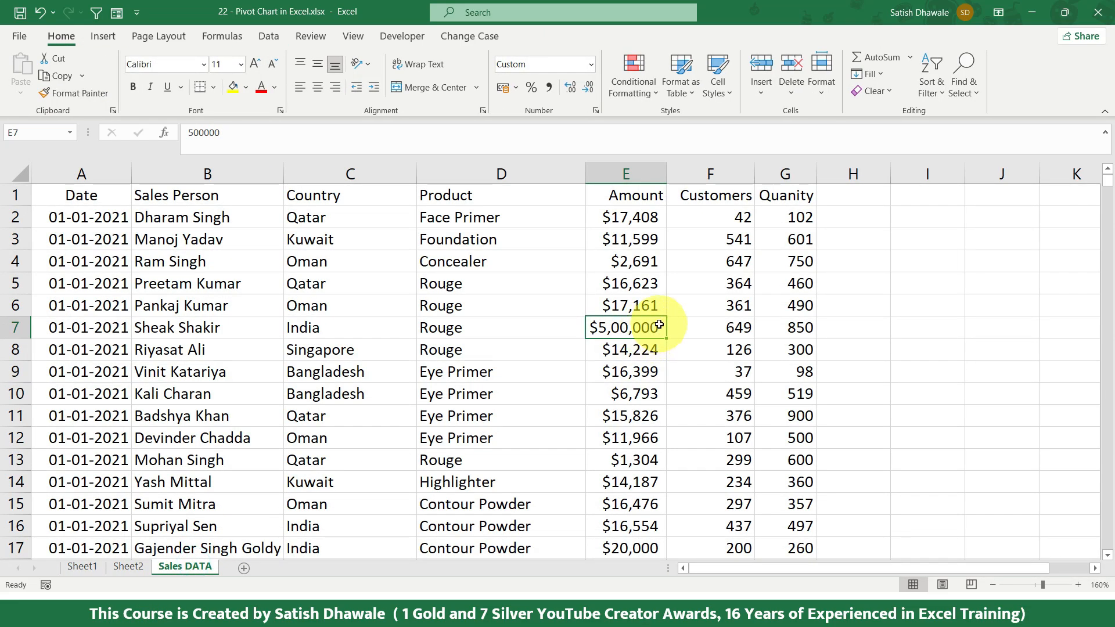
{"action": "type", "text": "25"}
{"action": "key", "text": "Return"}
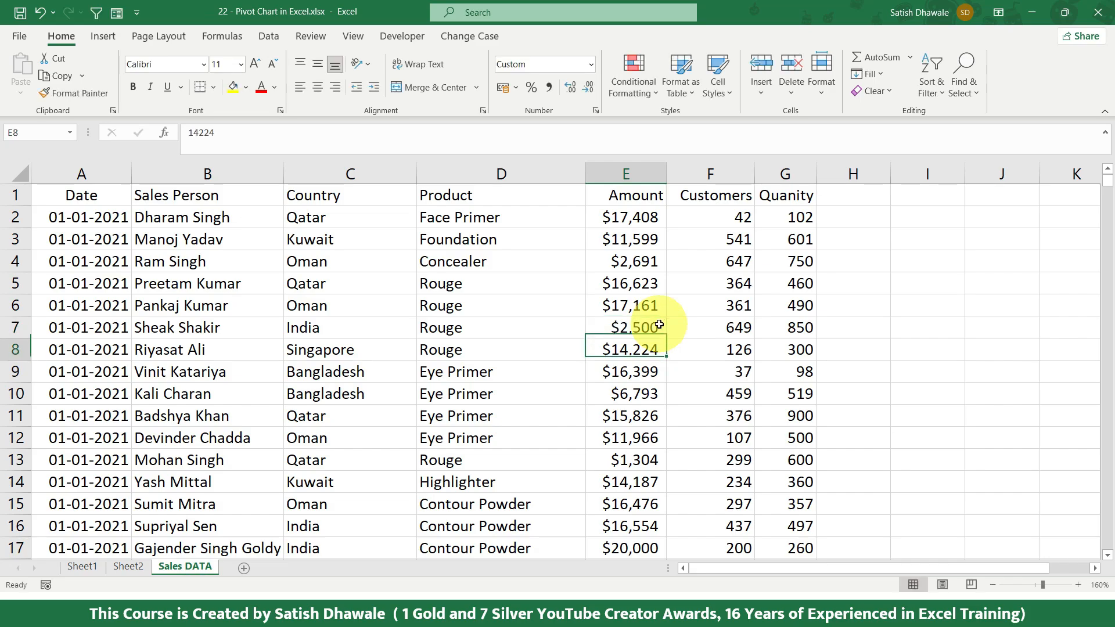
Step: Refresh the Sum of Amount PivotTable on Sheet1 so that it and its chart use the edited sales data
{"action": "left_click", "coordinate": [82, 569]}
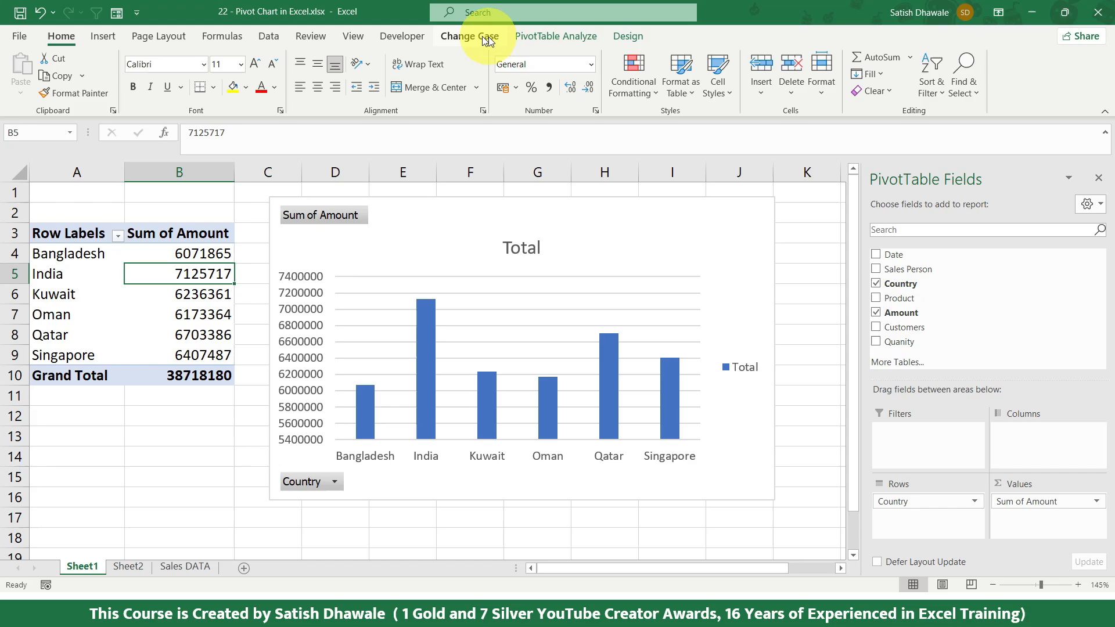
{"action": "left_click", "coordinate": [521, 36]}
{"action": "right_click", "coordinate": [155, 293]}
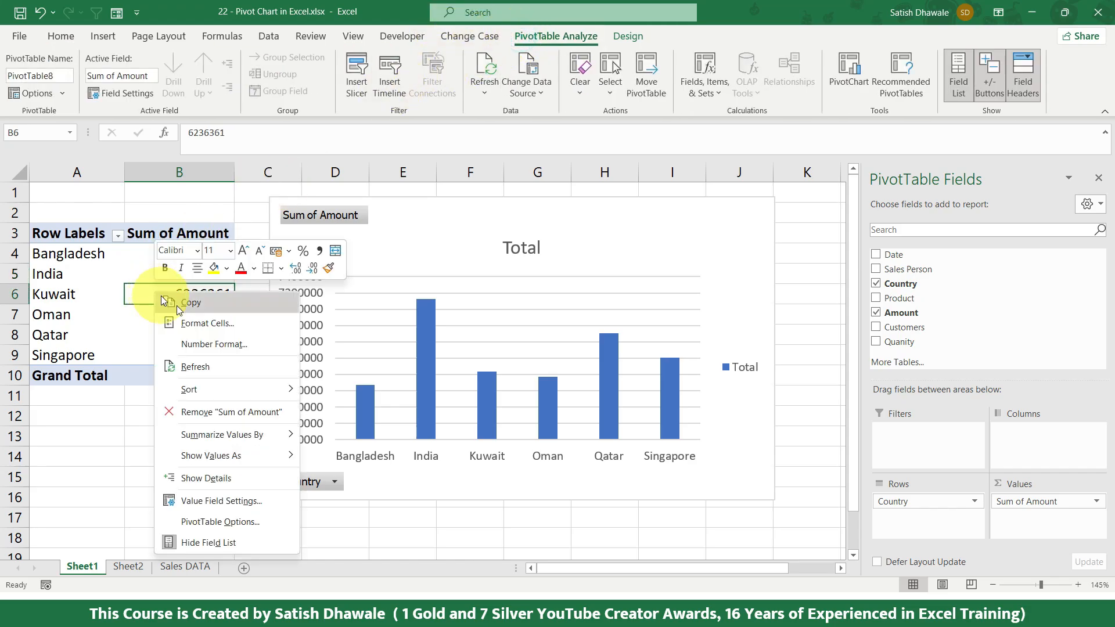
{"action": "left_click", "coordinate": [211, 372]}
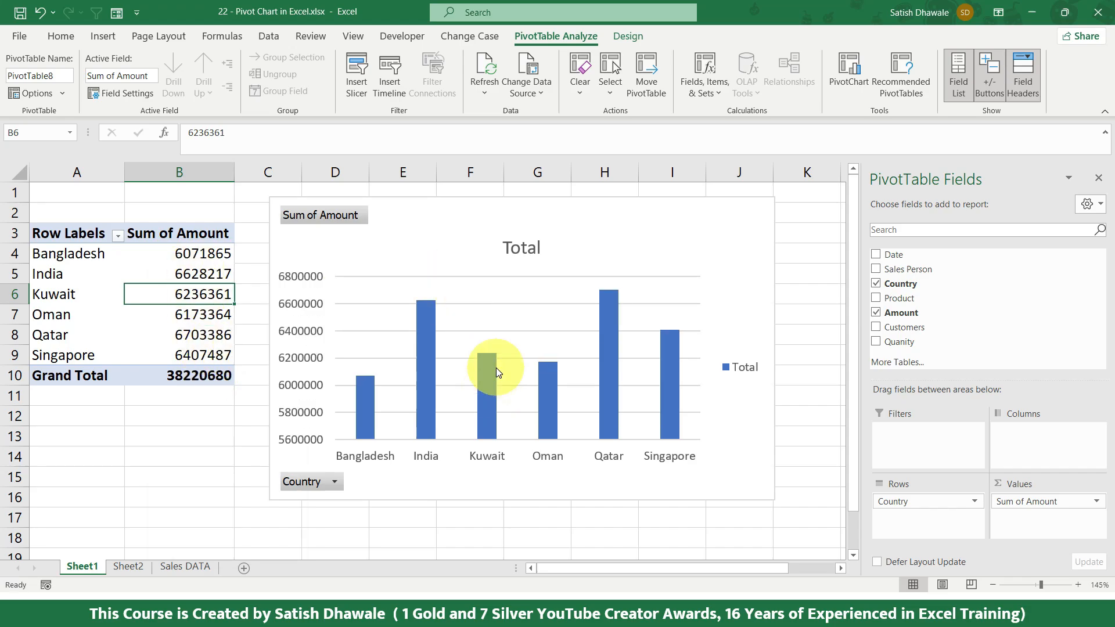